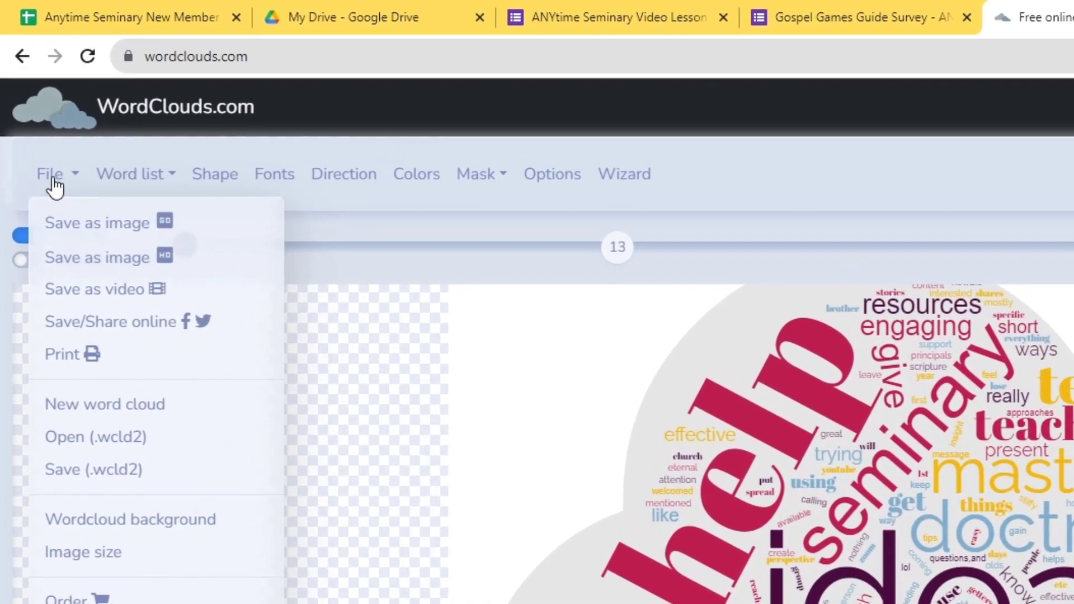
# Step: Open word extraction from text, and copy the New Member Q&A responses in A3:B43 of the Google Sheets spreadsheet
pyautogui.click(168, 173)
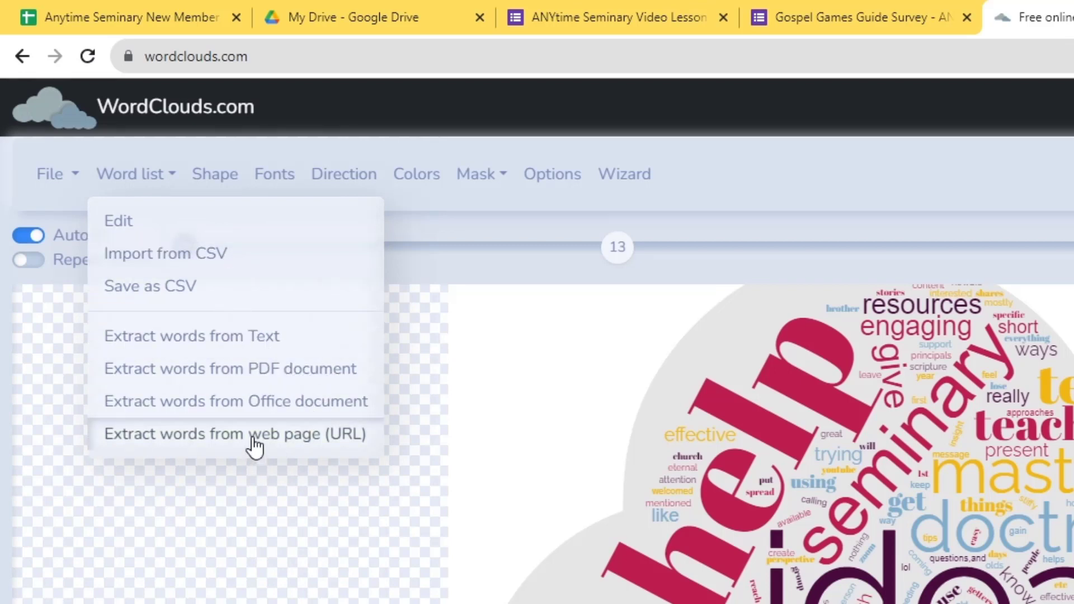
pyautogui.click(275, 340)
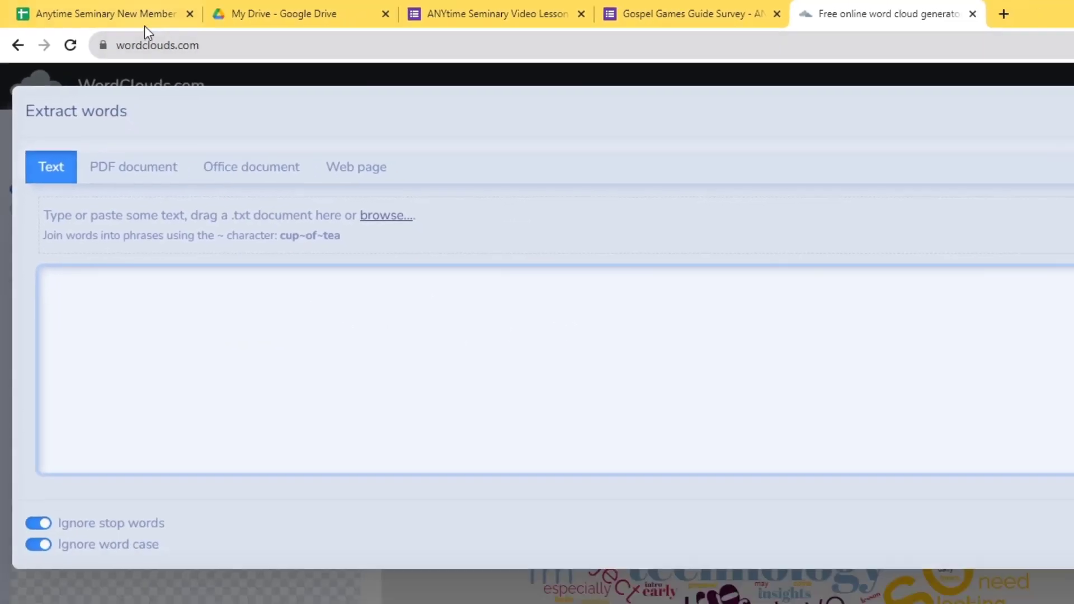
pyautogui.click(144, 25)
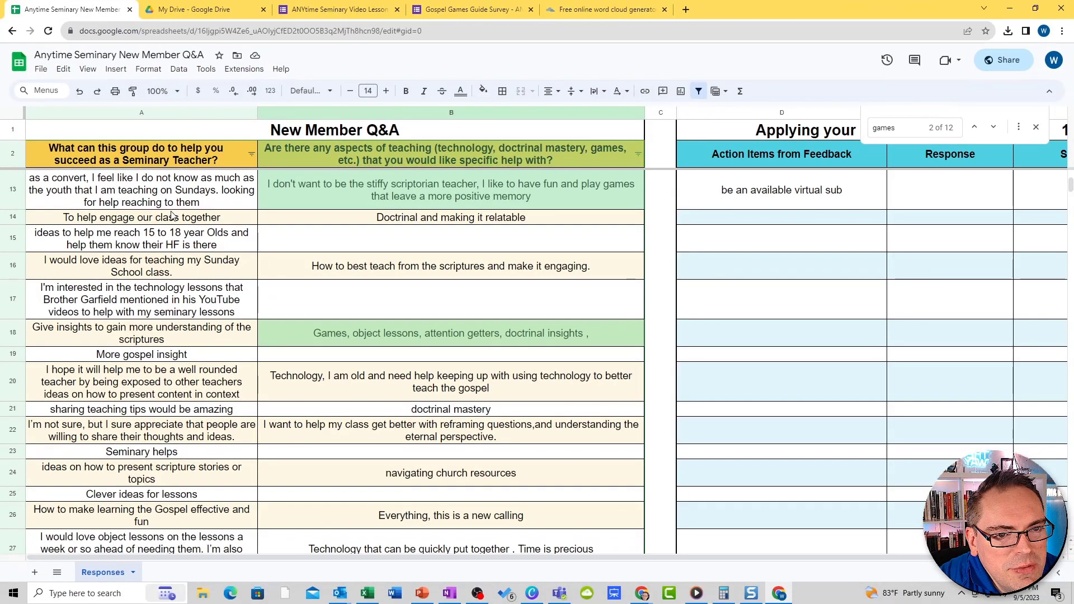
pyautogui.click(171, 213)
pyautogui.moveTo(146, 158); pyautogui.dragTo(76, 161)
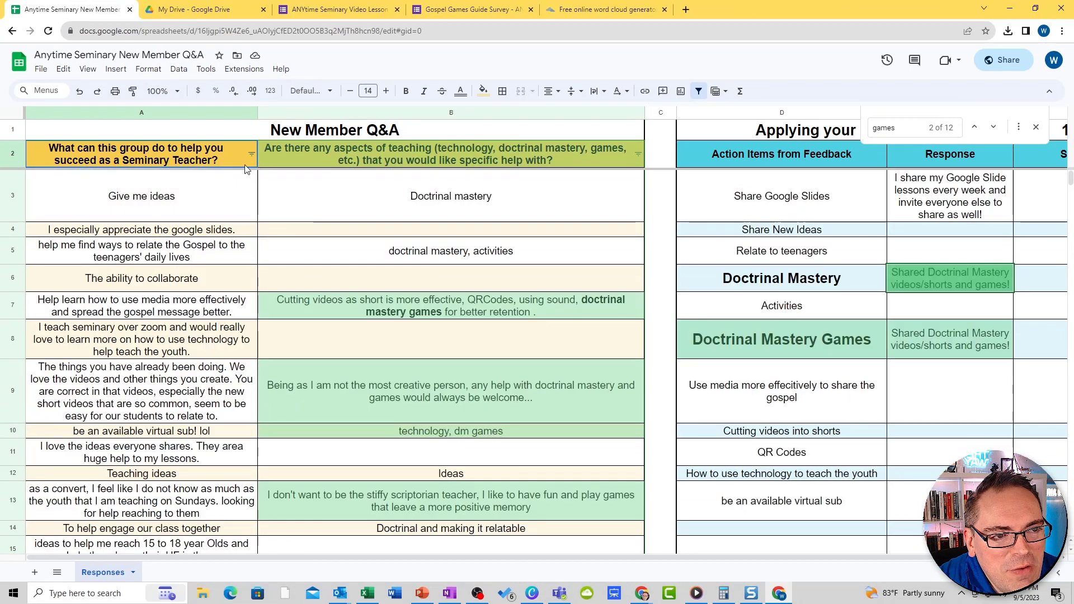
pyautogui.moveTo(145, 152); pyautogui.dragTo(388, 183)
pyautogui.moveTo(133, 193); pyautogui.dragTo(386, 521)
pyautogui.scroll(-10, 386, 520)
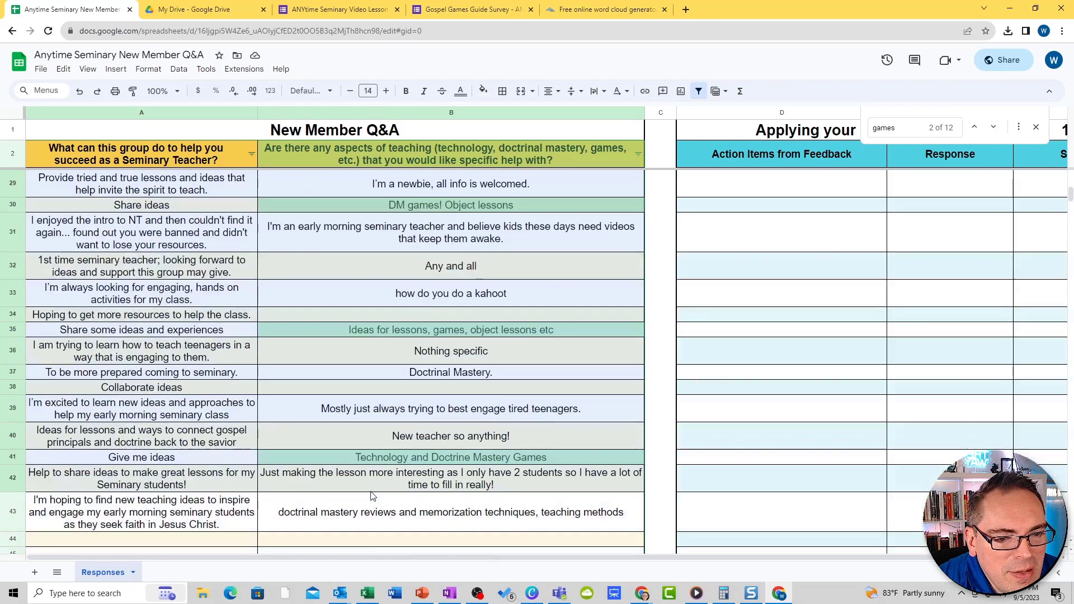
pyautogui.hotkey('ctrl', 'c')
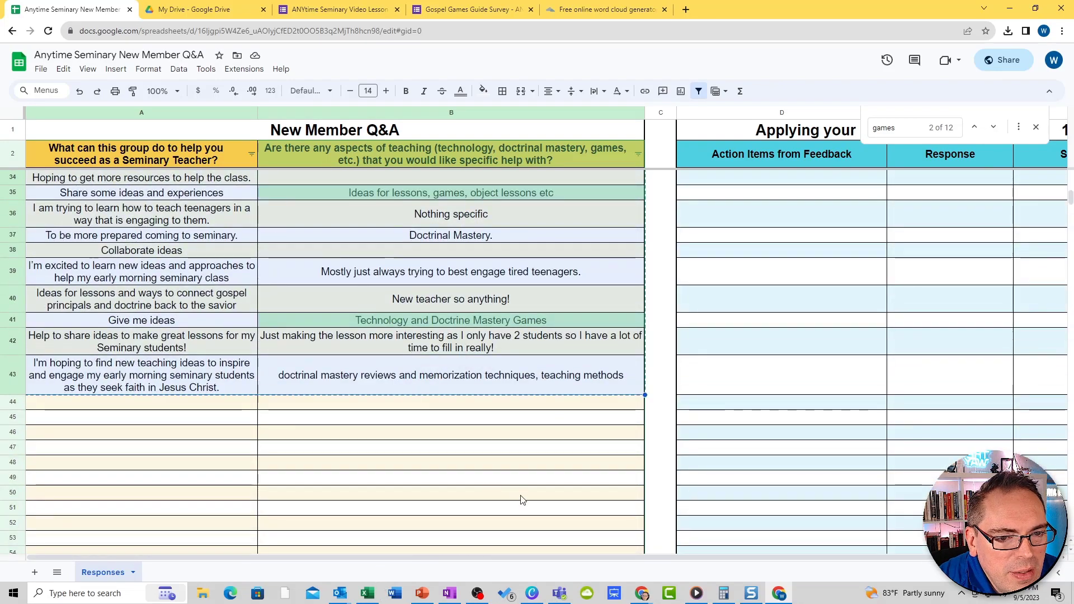
# Step: Paste the copied responses into the WordClouds.com text extraction dialog and generate the word cloud from them
pyautogui.click(587, 10)
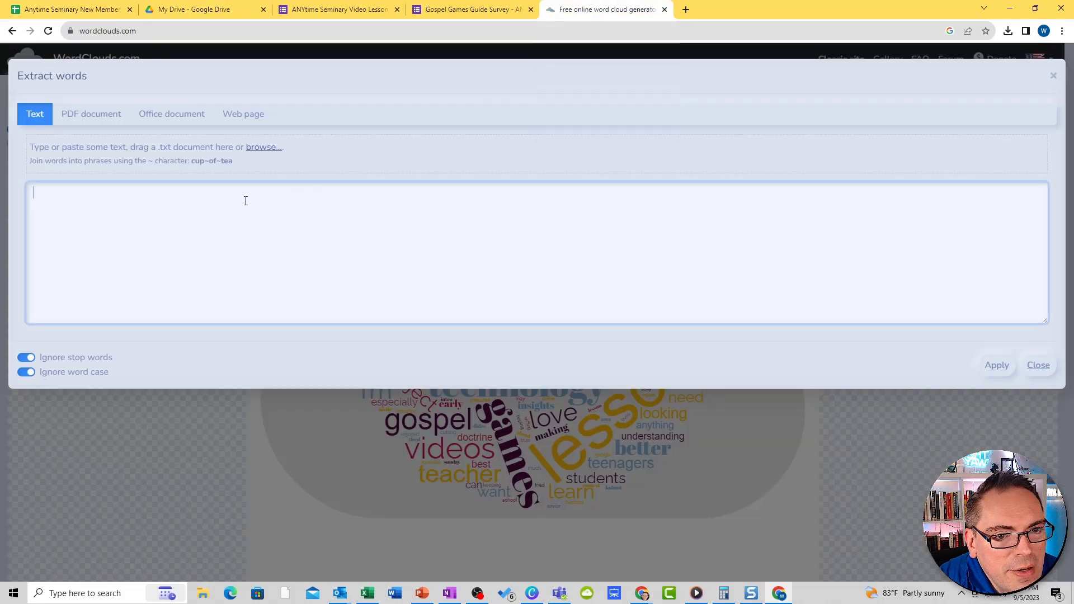
pyautogui.click(177, 219)
pyautogui.hotkey('ctrl', 'v')
pyautogui.scroll(10, 190, 242)
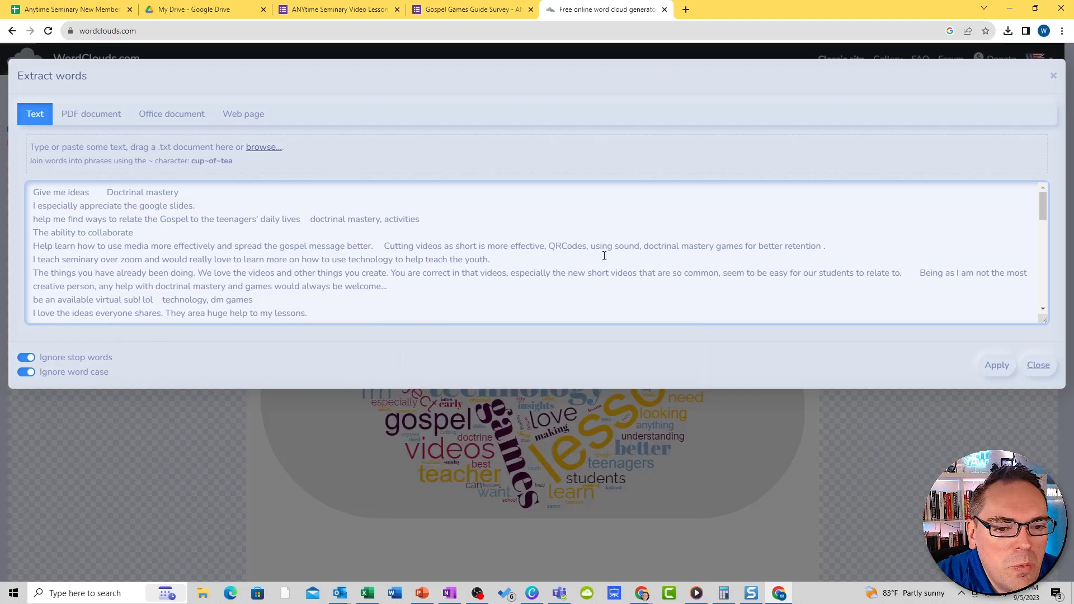
pyautogui.click(996, 369)
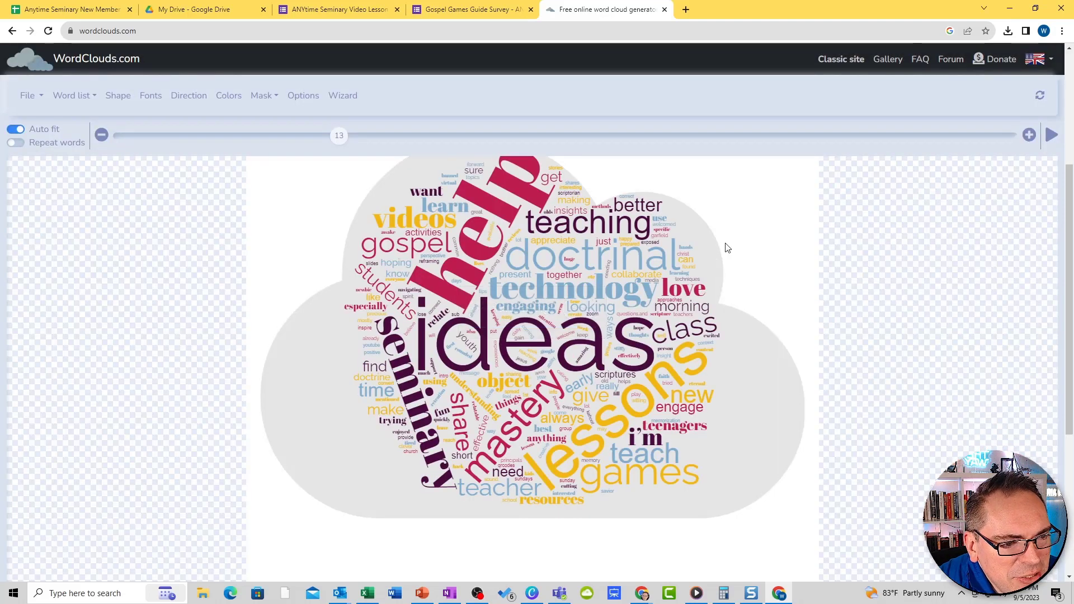
pyautogui.scroll(1, 581, 293)
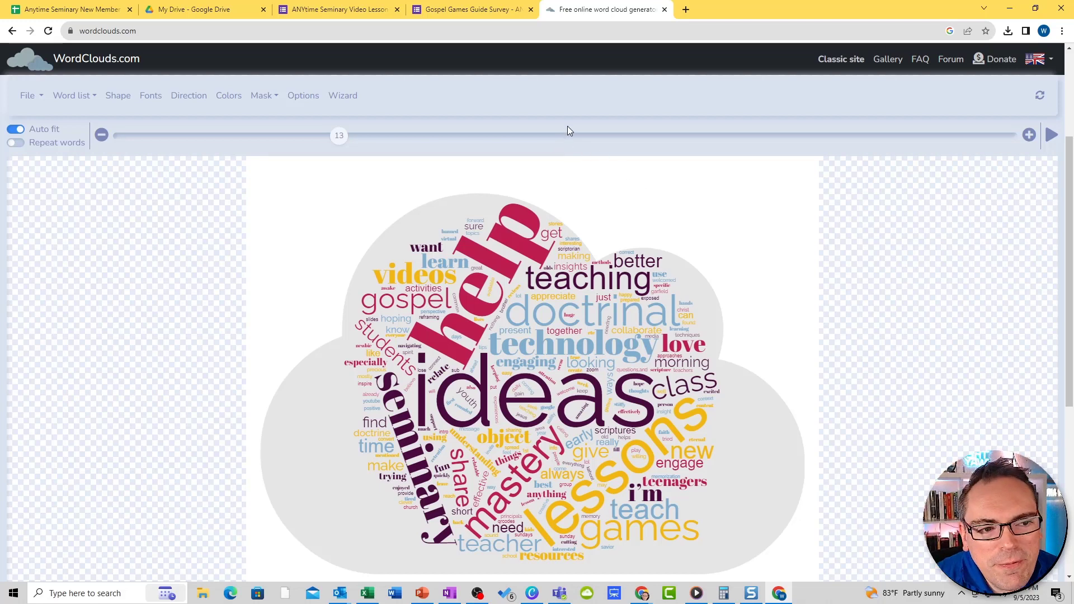
pyautogui.click(87, 96)
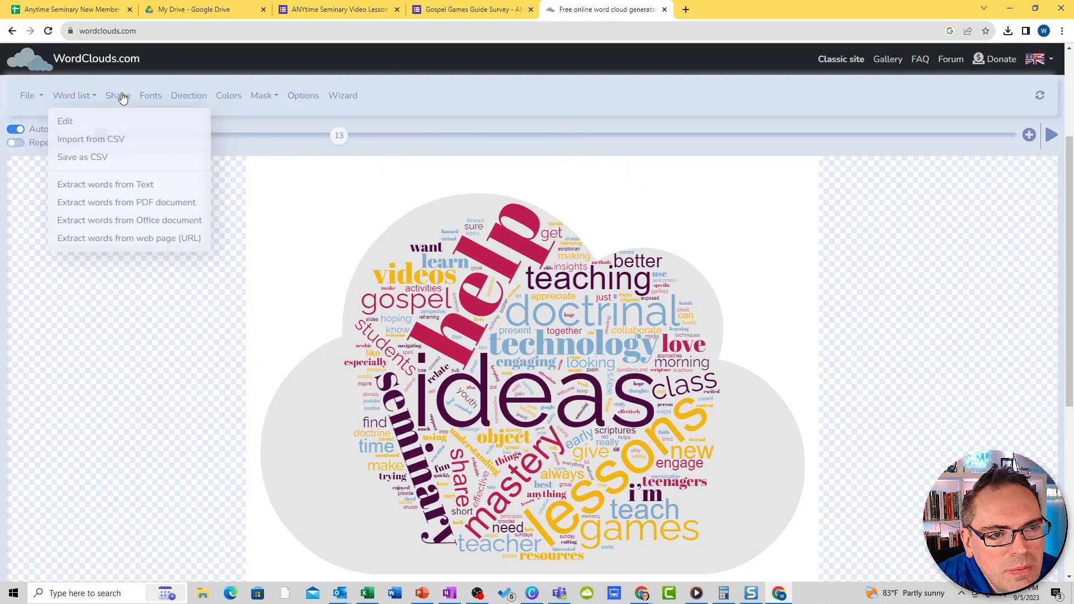
pyautogui.click(304, 97)
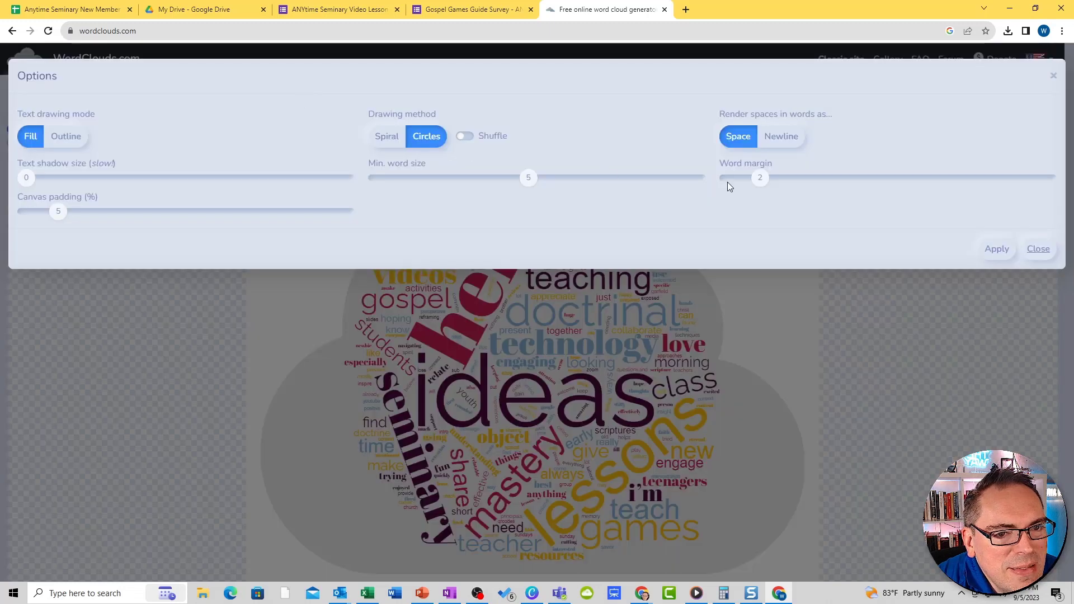
pyautogui.click(1038, 249)
# Step: Set the word cloud background to the blue and gold bokeh image from the Abstract library
pyautogui.click(38, 100)
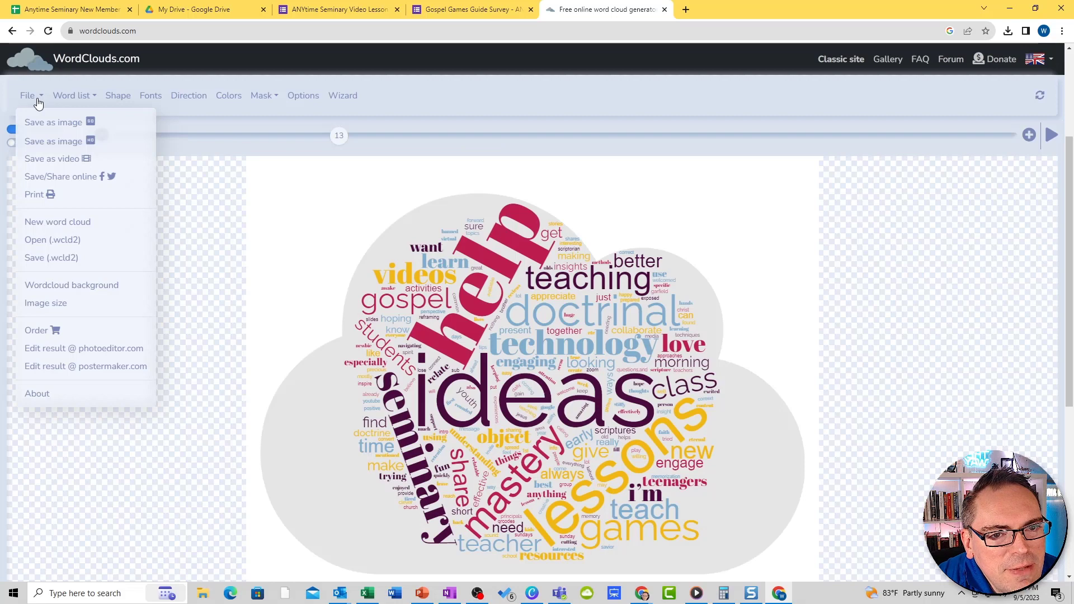
pyautogui.click(108, 287)
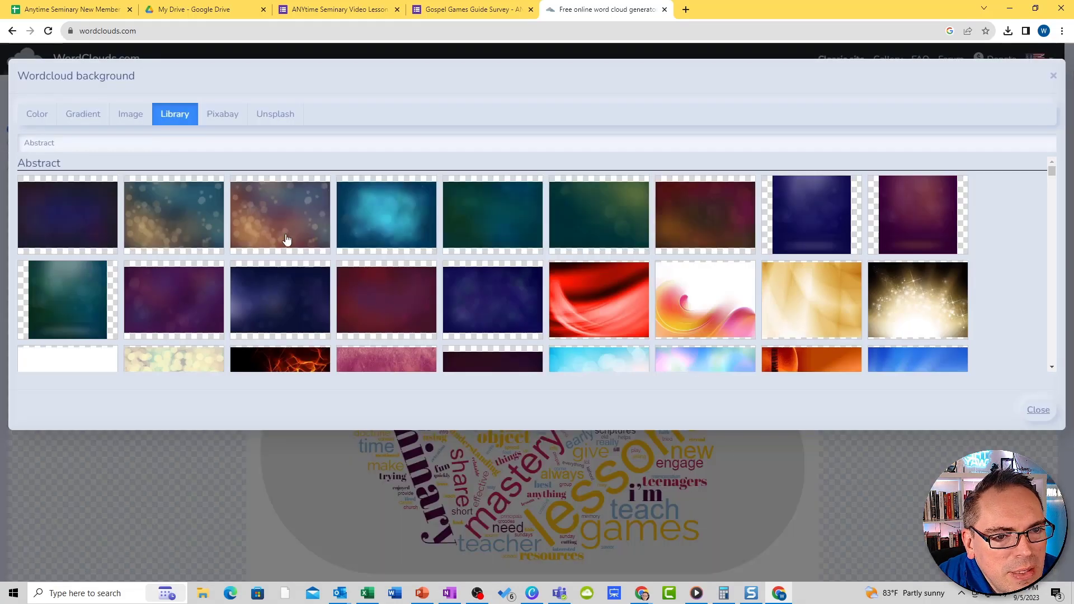
pyautogui.click(177, 230)
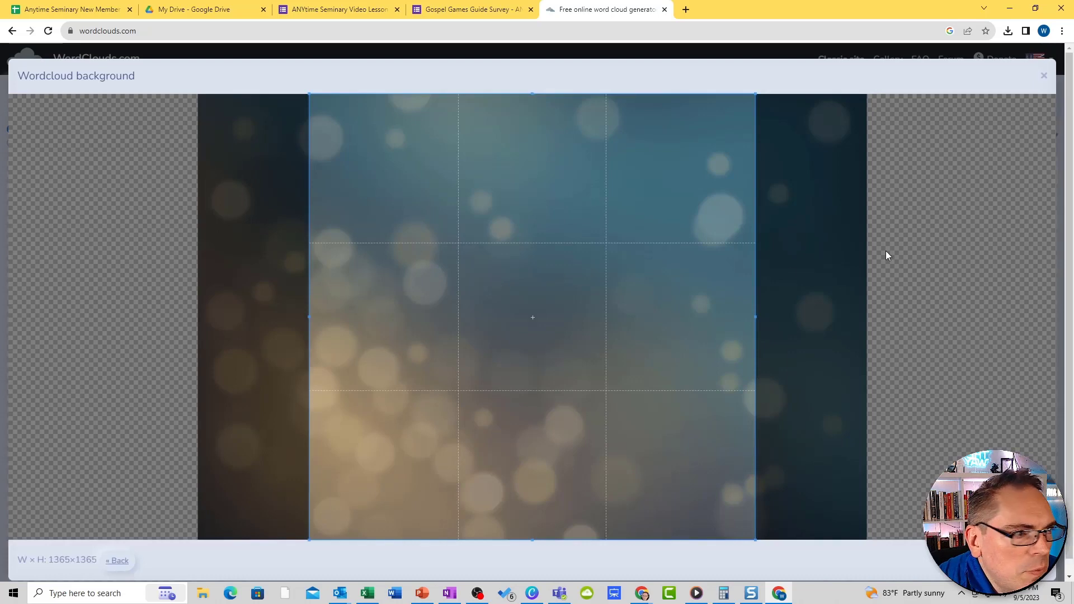
pyautogui.click(1031, 560)
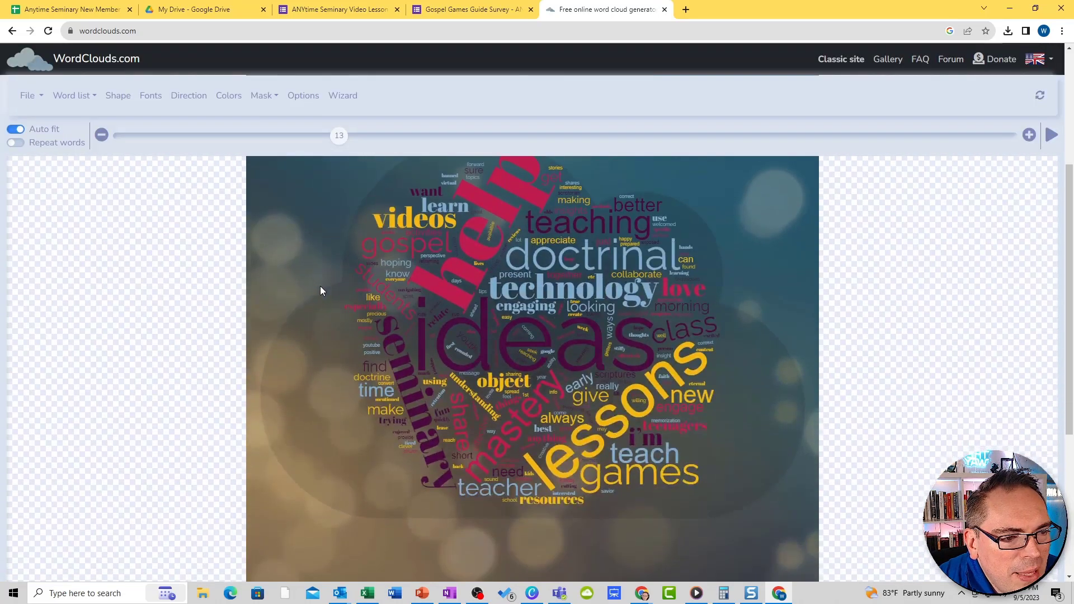
# Step: Set the word cloud background to the glowing turquoise-blue image from the Abstract library
pyautogui.click(43, 96)
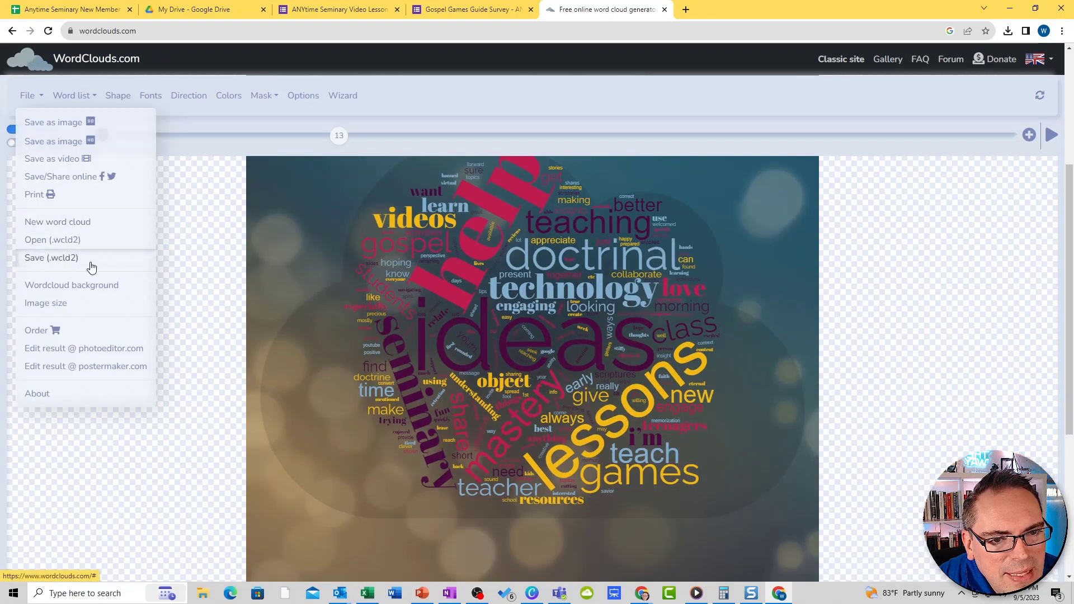
pyautogui.click(90, 288)
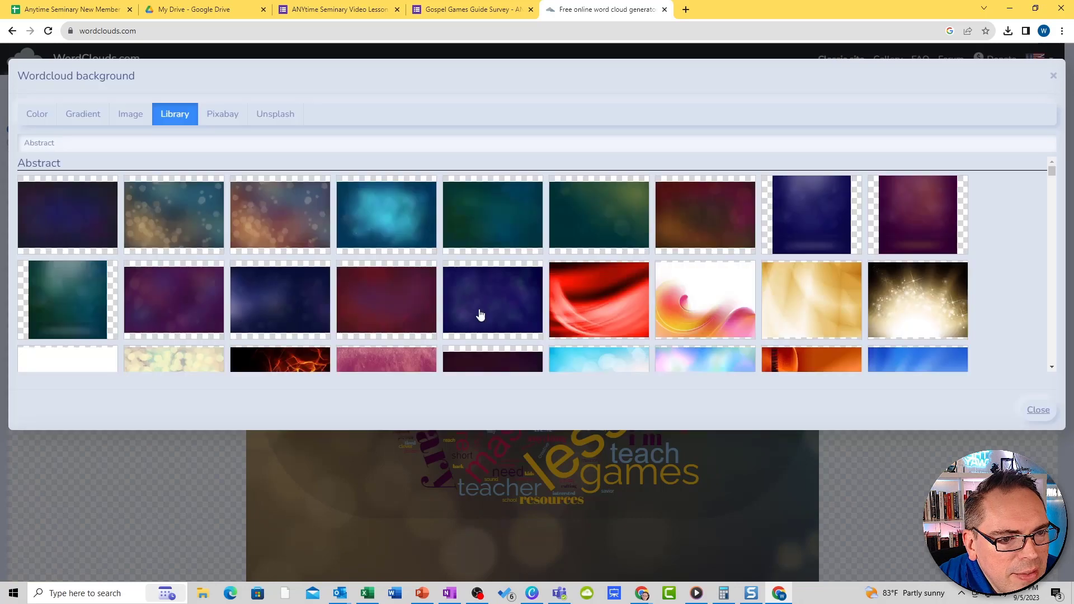
pyautogui.click(405, 228)
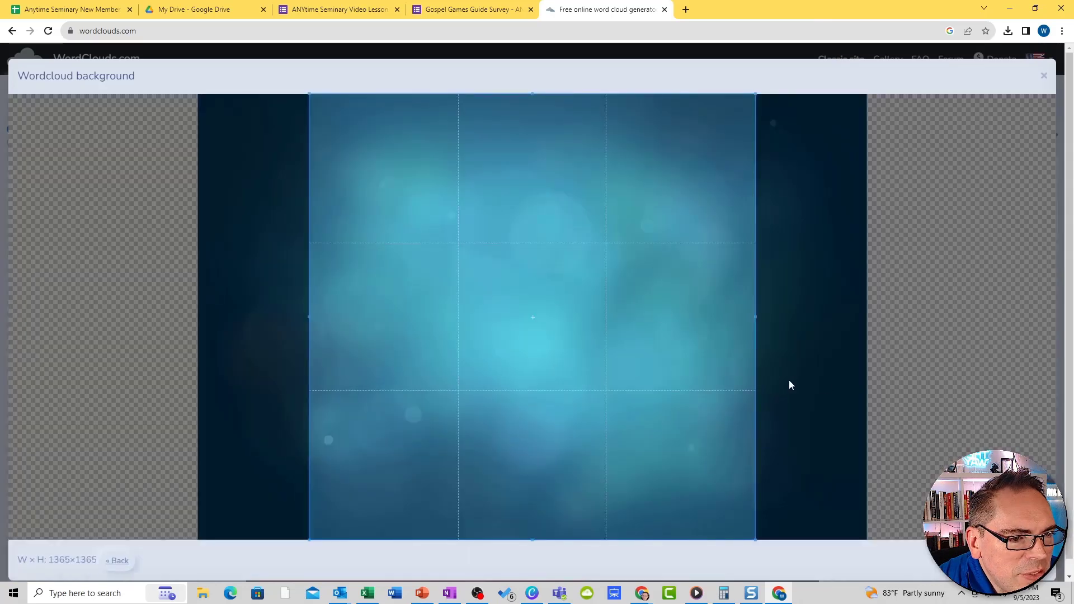
pyautogui.click(1026, 561)
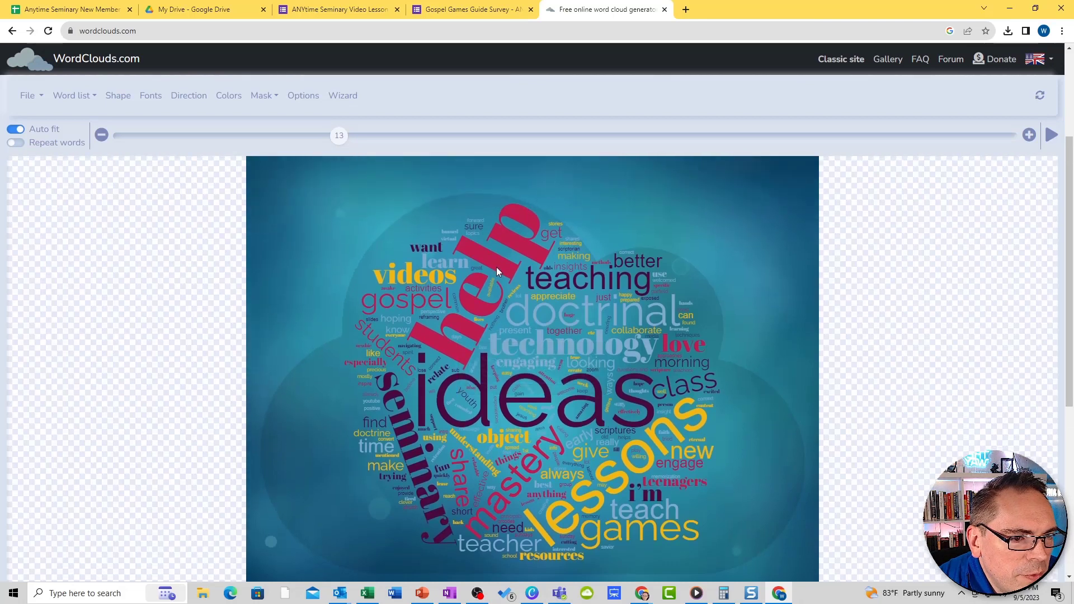
# Step: Turn on word repetition for the word cloud and switch it off again
pyautogui.click(15, 144)
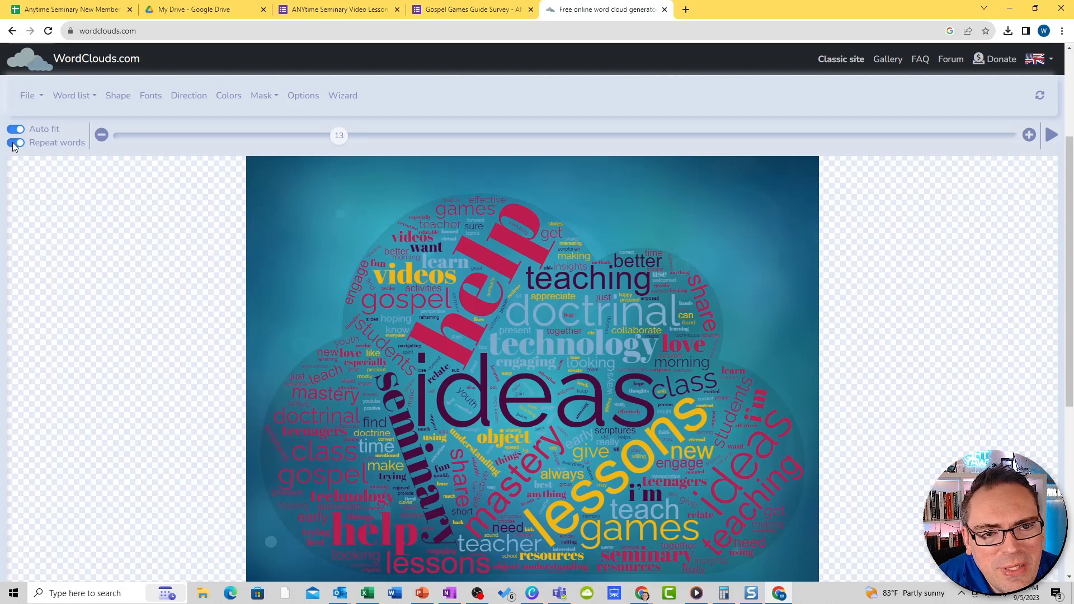
pyautogui.click(15, 143)
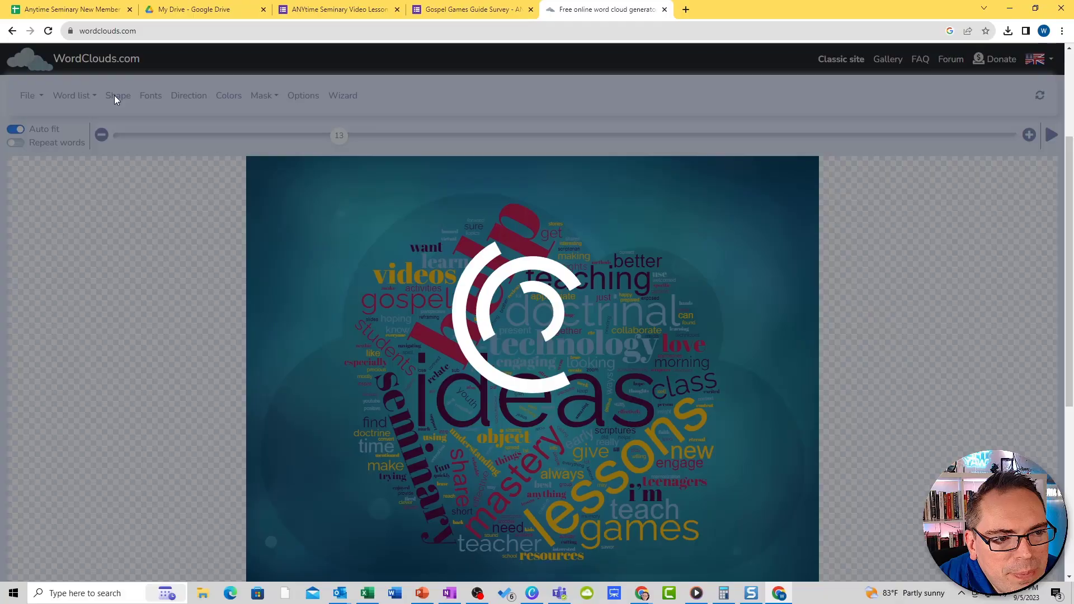
# Step: Search the icon shapes for "fire" and apply the Material Design flame as the word cloud's shape
pyautogui.click(116, 96)
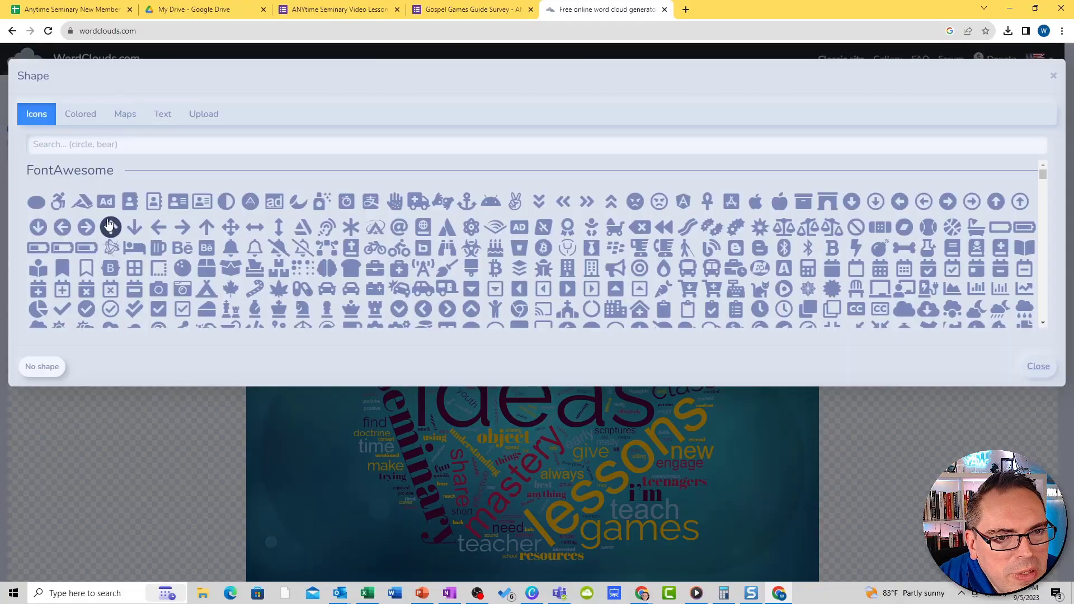
pyautogui.click(87, 124)
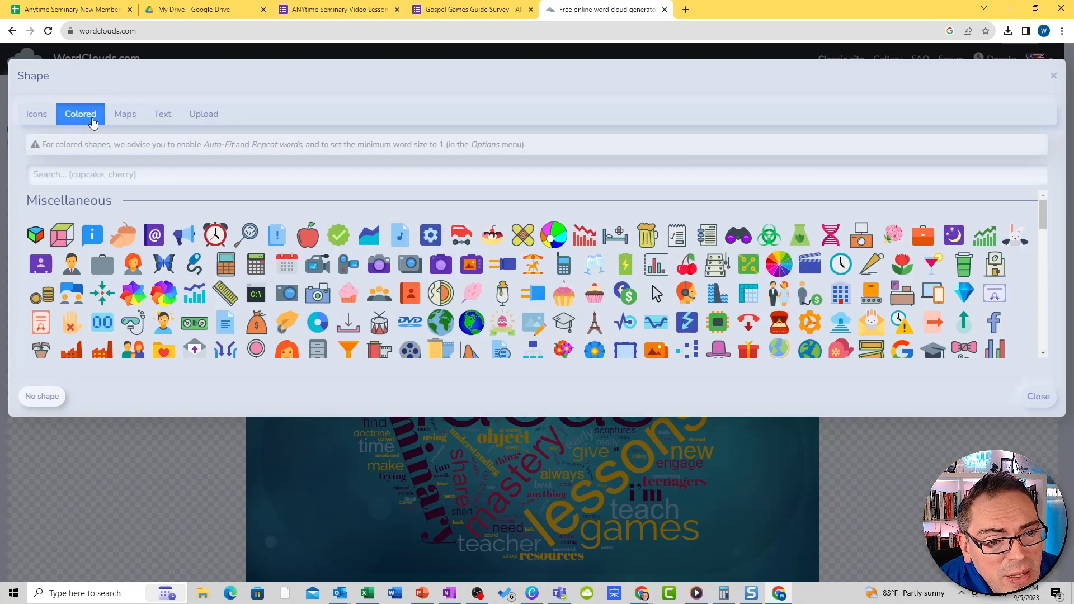
pyautogui.click(125, 115)
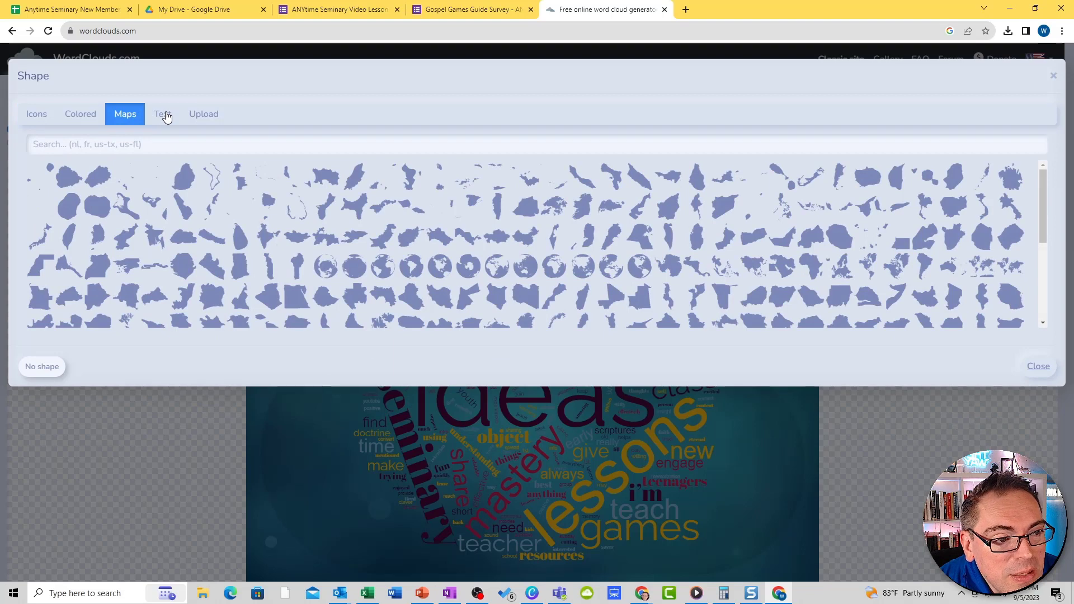
pyautogui.click(166, 116)
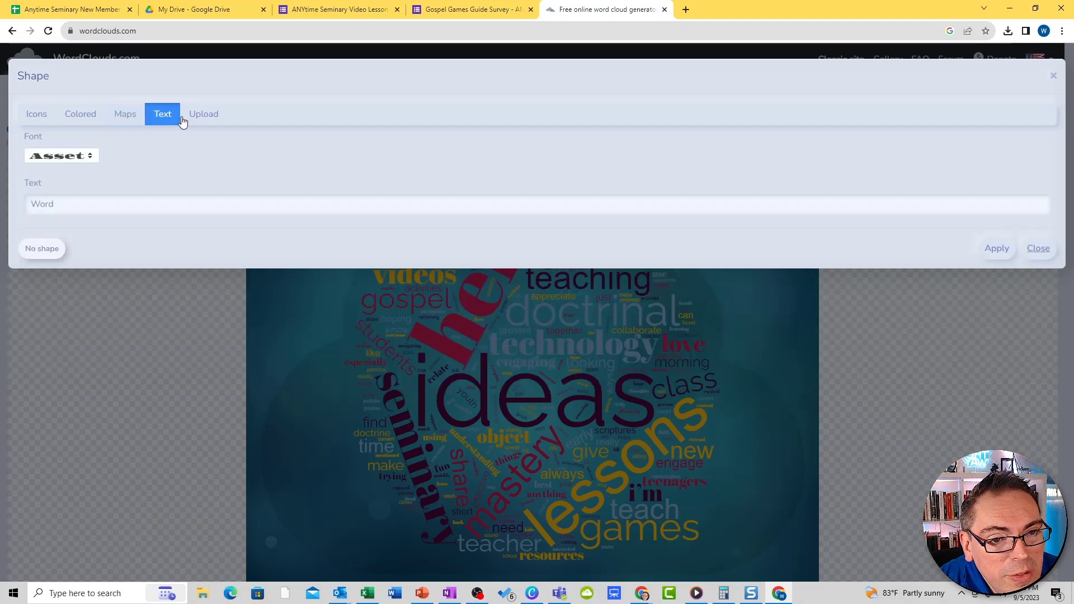
pyautogui.click(36, 114)
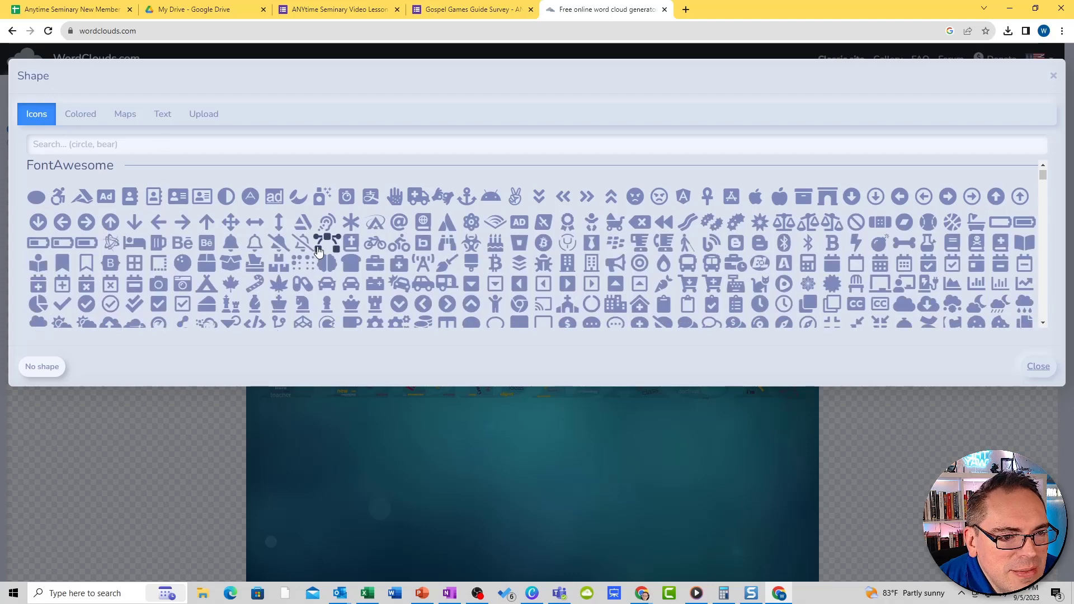
pyautogui.scroll(-10, 330, 235)
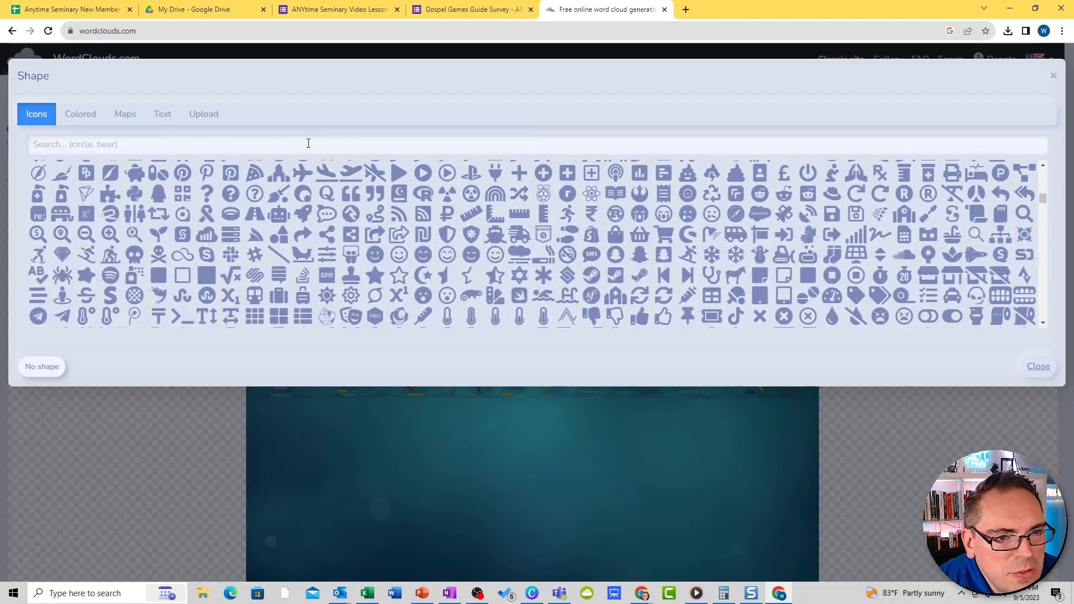
pyautogui.click(337, 150)
pyautogui.write('fire')
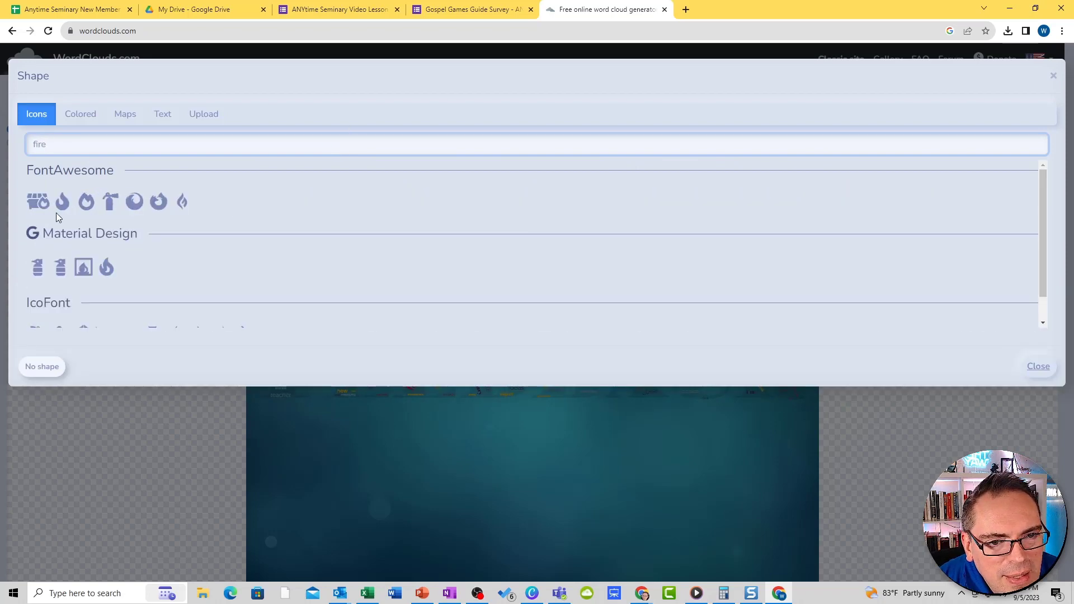
pyautogui.click(106, 268)
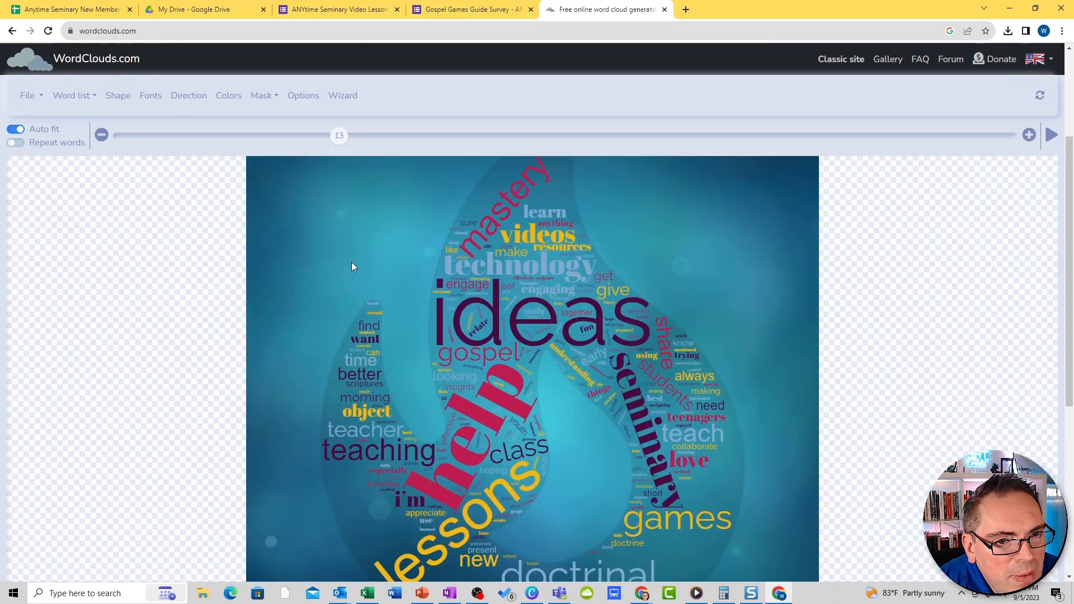
# Step: Set the word cloud's size slider to 20
pyautogui.click(457, 136)
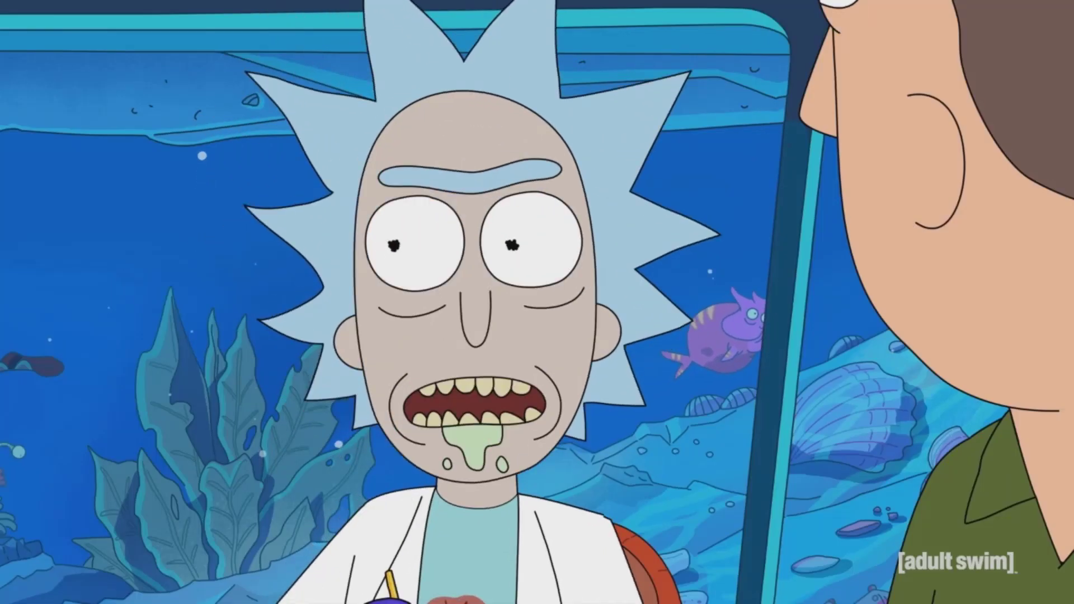
pyautogui.scroll(1, 541, 249)
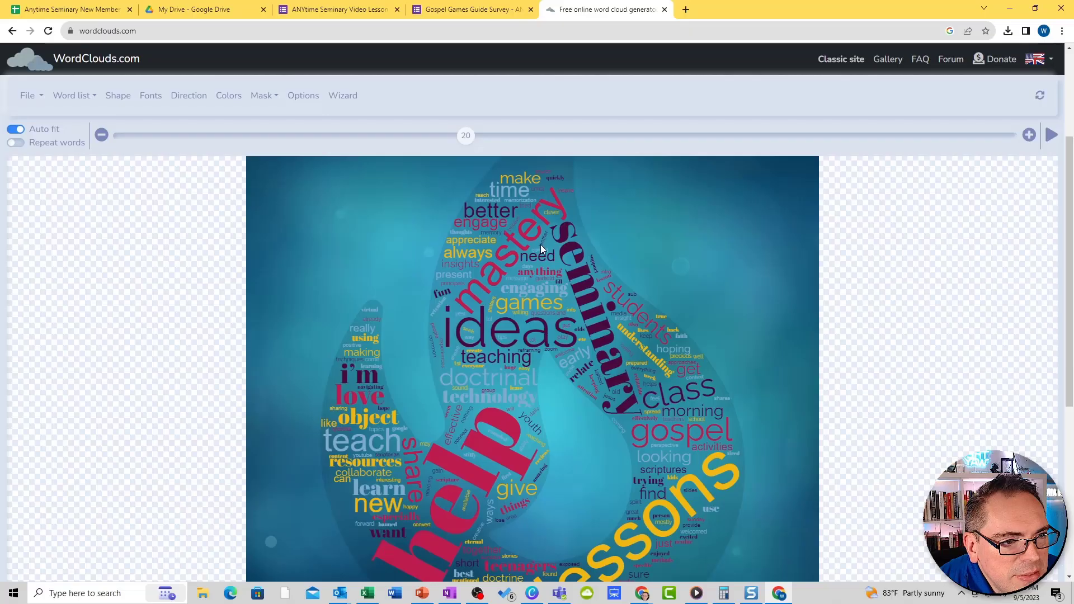
pyautogui.click(118, 96)
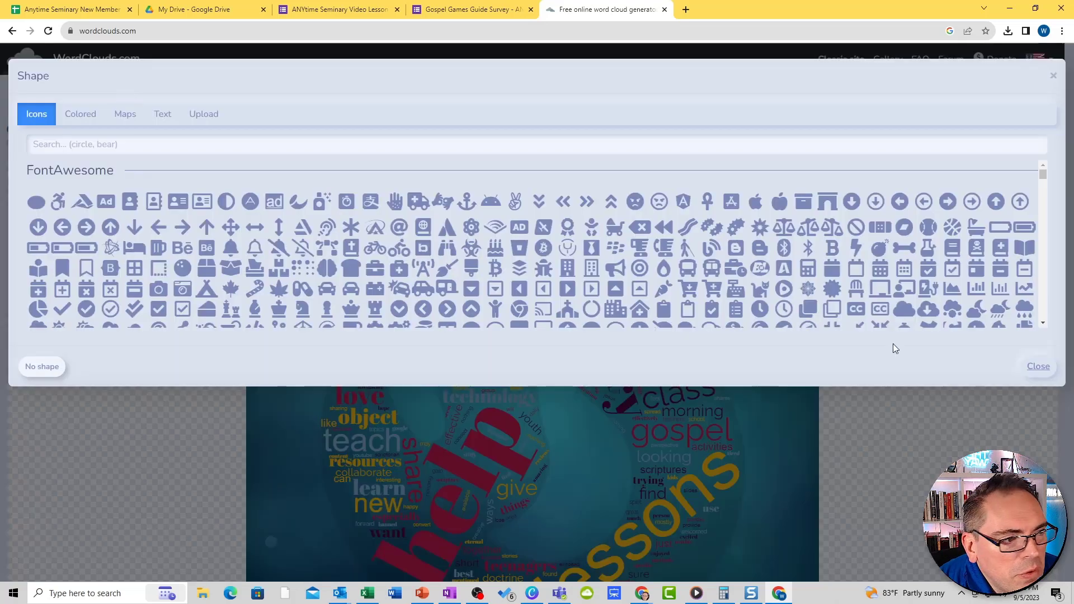
pyautogui.click(1039, 364)
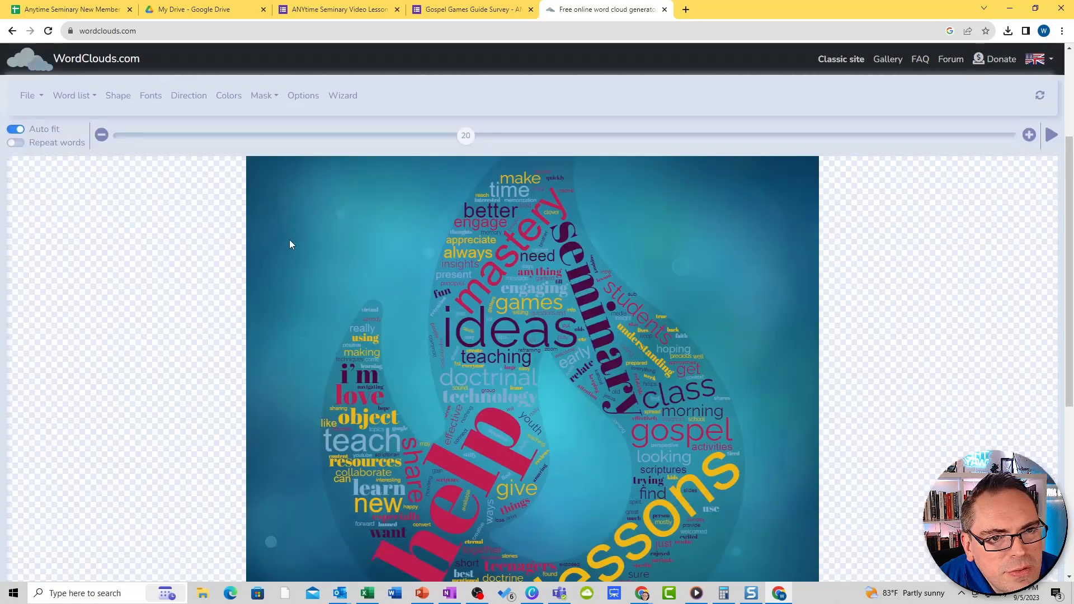
# Step: Add Times New Roman and Georgia to the word cloud's fonts
pyautogui.click(149, 96)
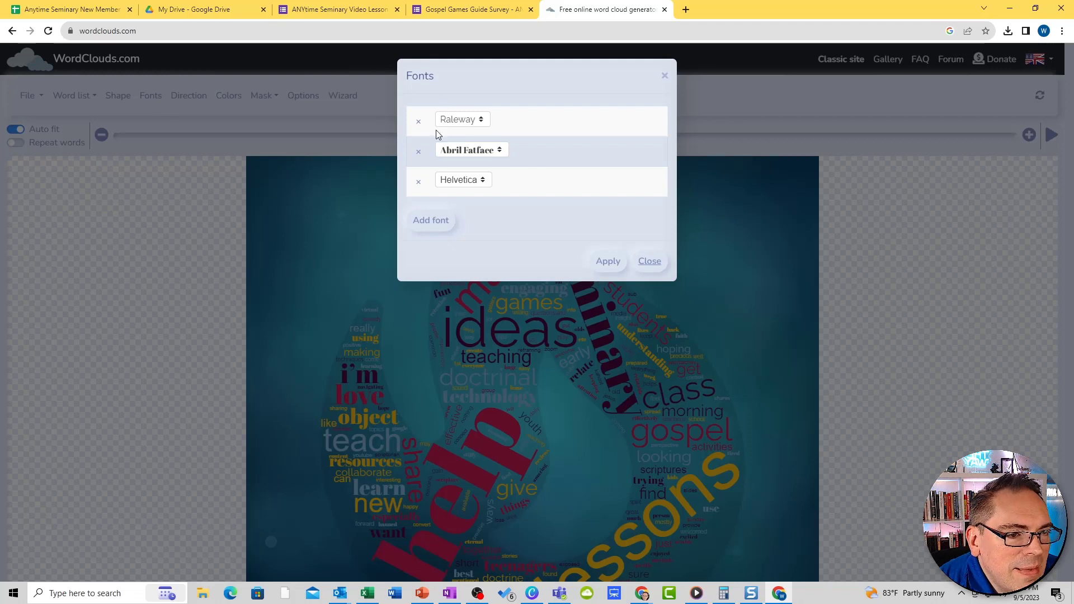
pyautogui.click(435, 223)
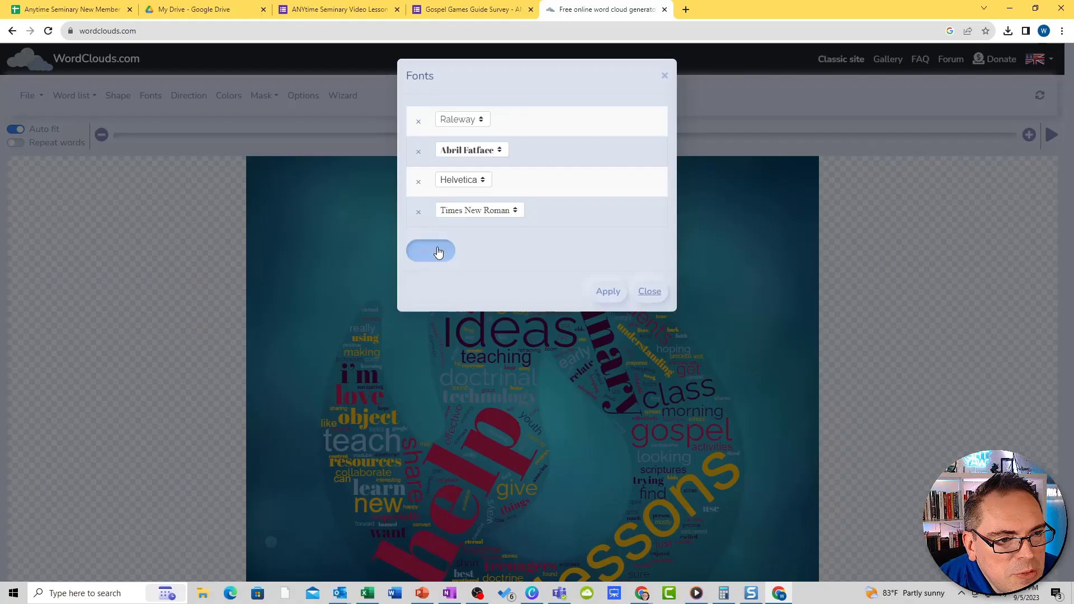
pyautogui.click(436, 250)
pyautogui.click(492, 239)
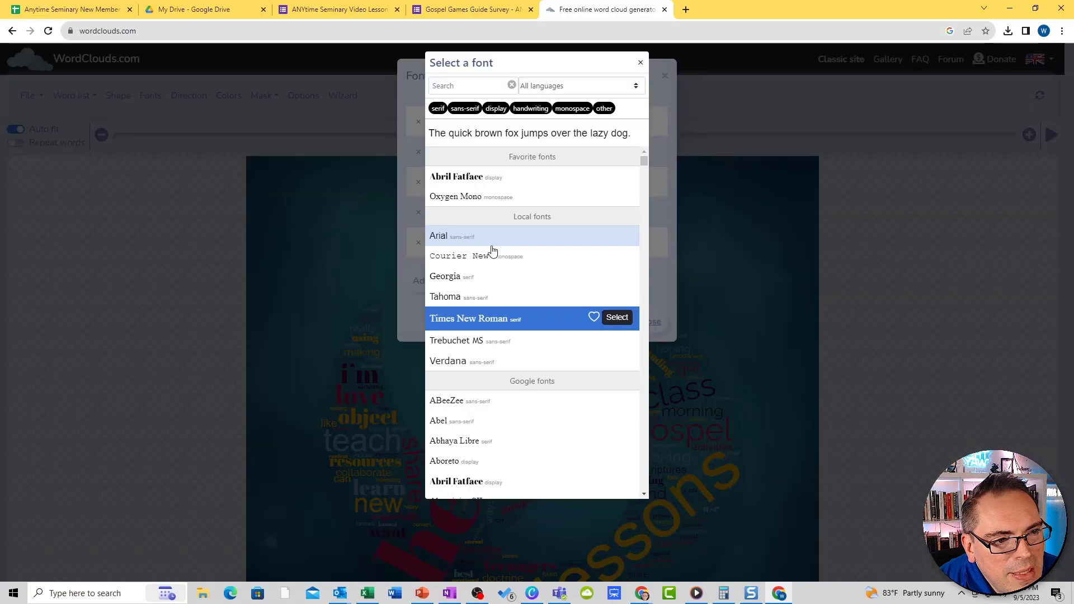
pyautogui.click(506, 283)
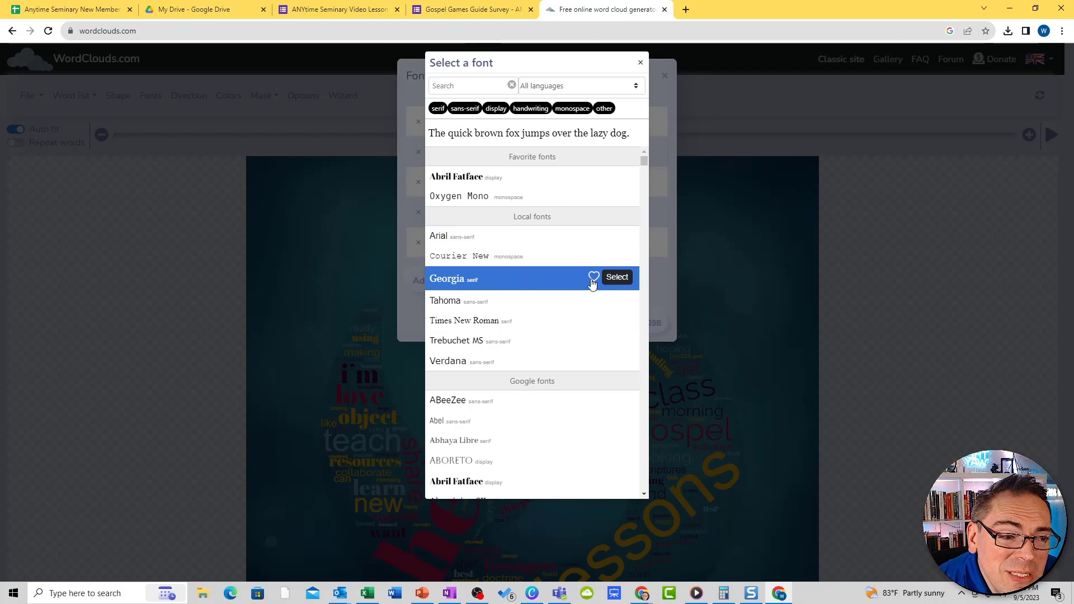
pyautogui.click(618, 277)
# Step: Add Black Han Sans as another font and apply the font set to the word cloud
pyautogui.click(434, 281)
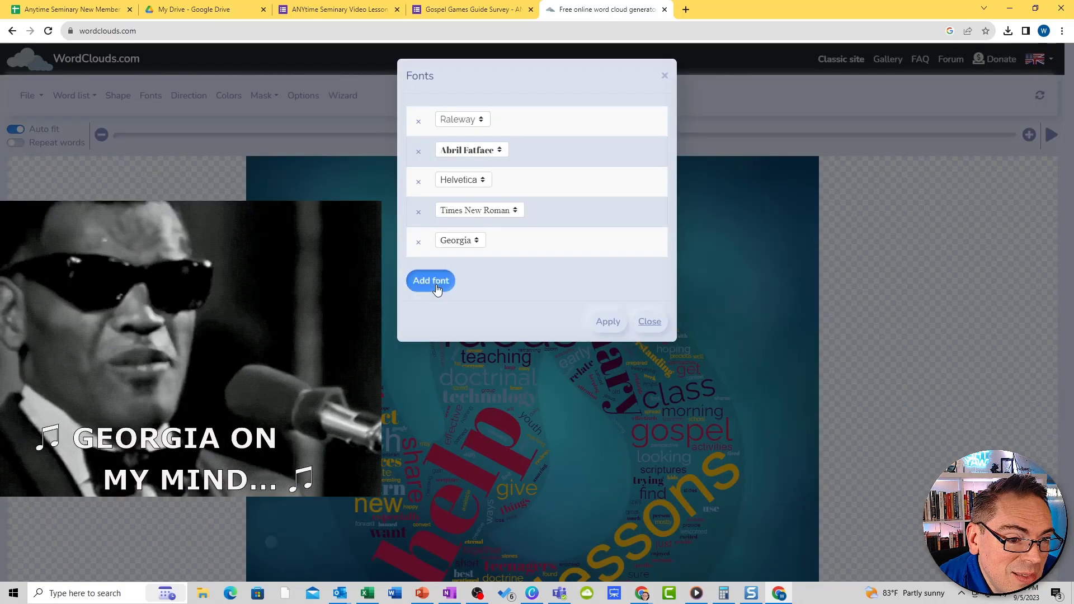
pyautogui.click(479, 271)
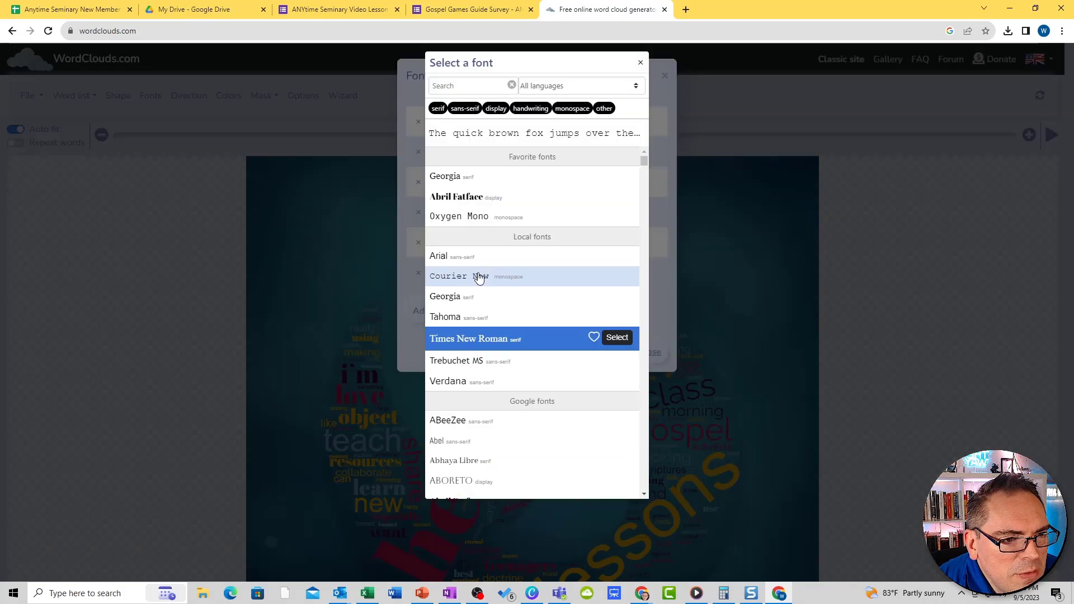
pyautogui.scroll(-20, 521, 305)
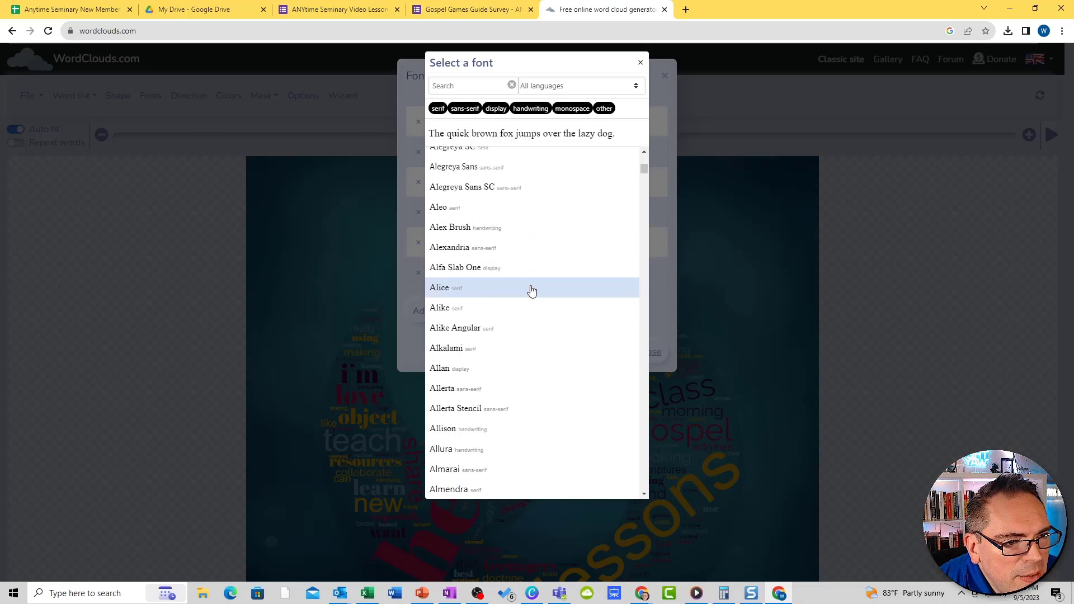
pyautogui.scroll(-8, 562, 277)
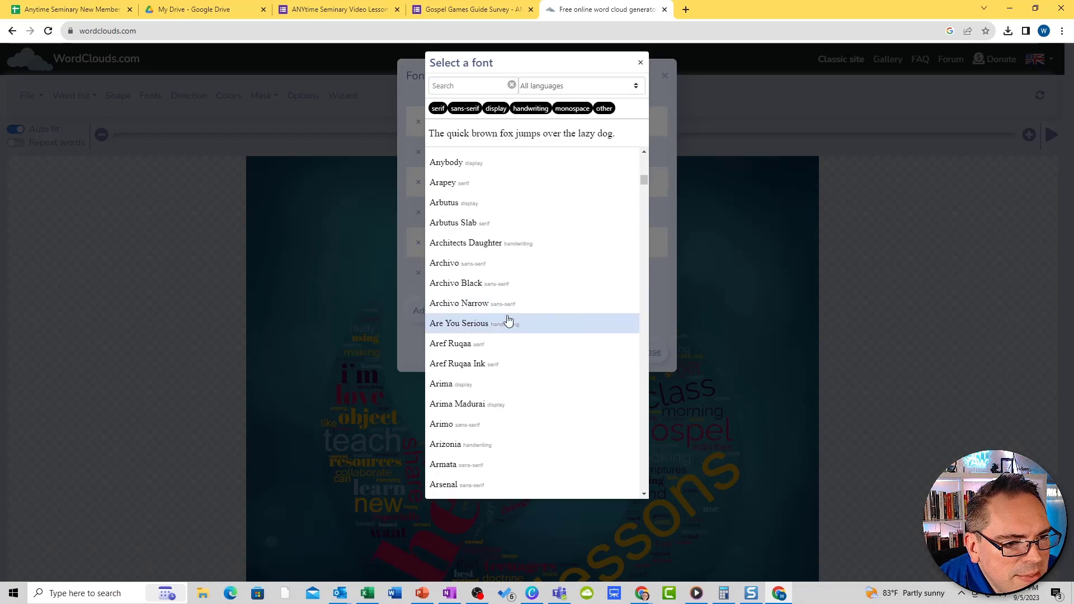
pyautogui.scroll(-9, 507, 319)
pyautogui.scroll(-20, 509, 320)
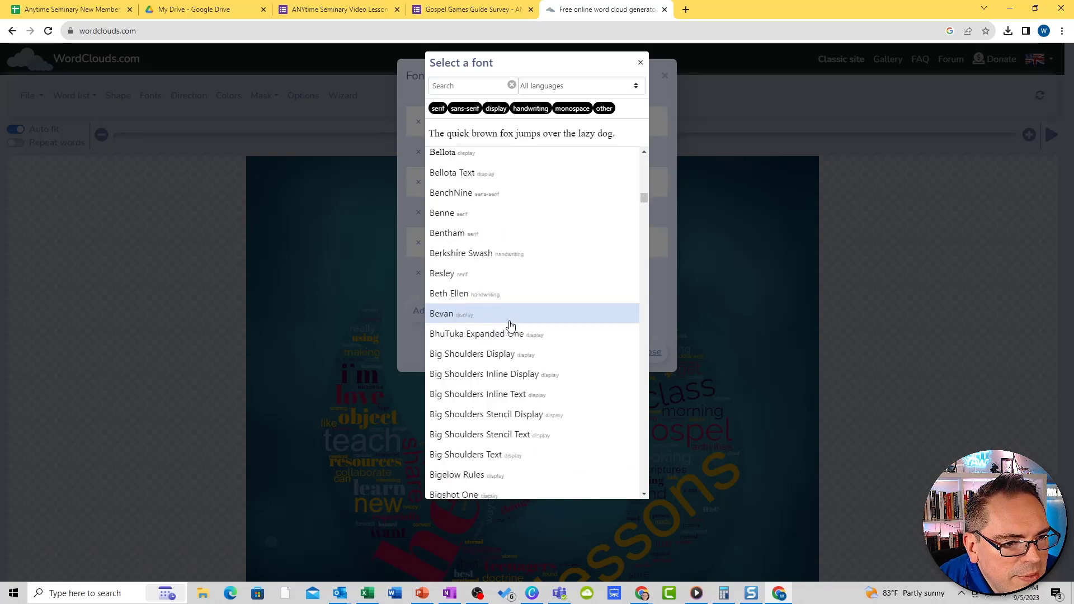
pyautogui.scroll(-6, 512, 326)
pyautogui.scroll(6, 513, 326)
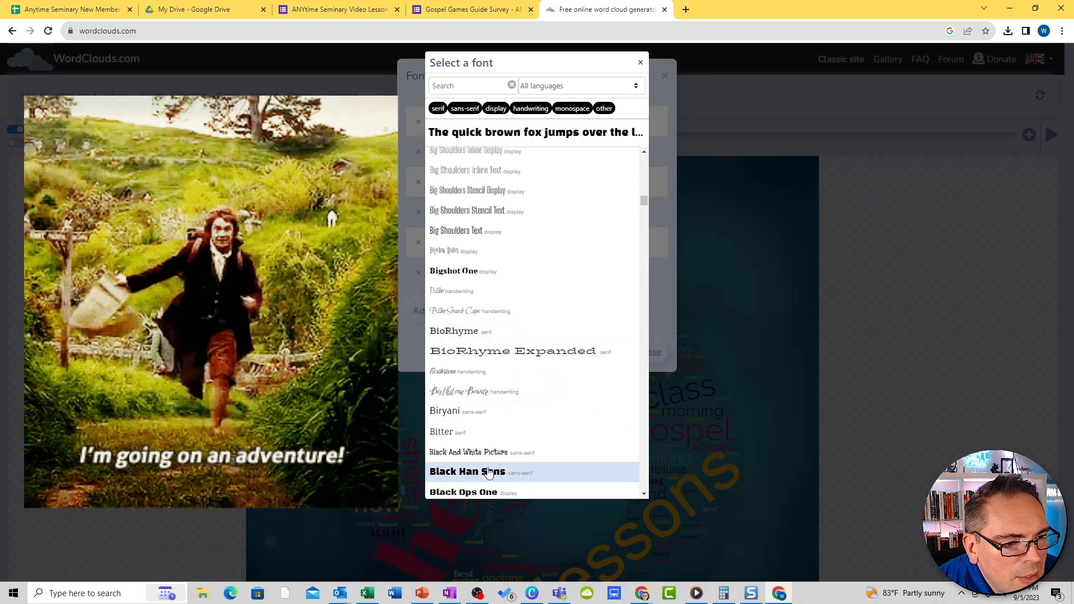
pyautogui.click(485, 476)
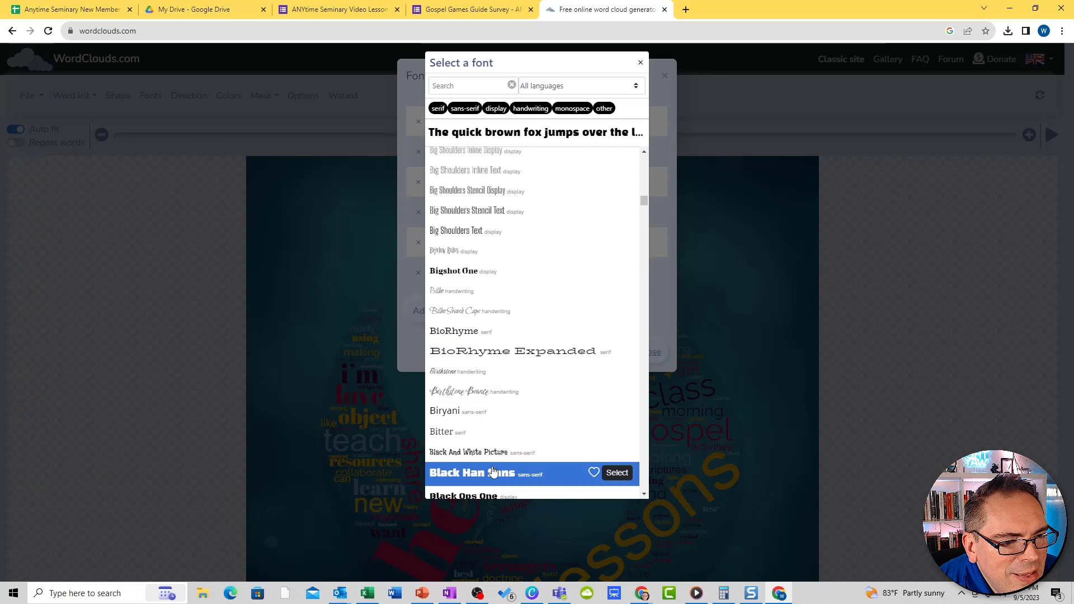
pyautogui.click(614, 472)
pyautogui.click(611, 352)
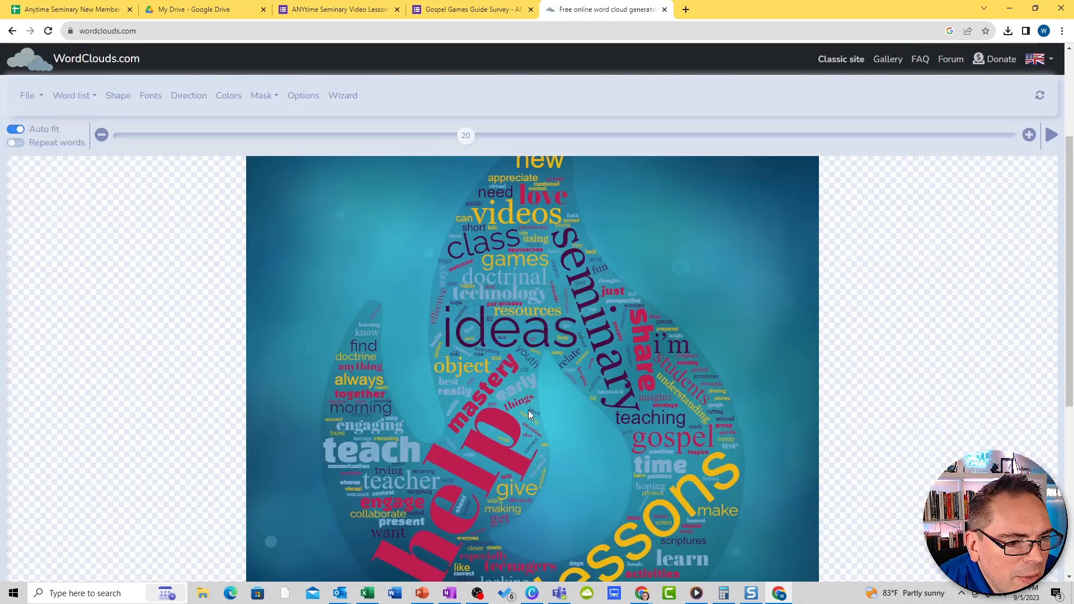
# Step: Look over the available word direction layouts and leave the direction settings without choosing one
pyautogui.scroll(-1, 548, 384)
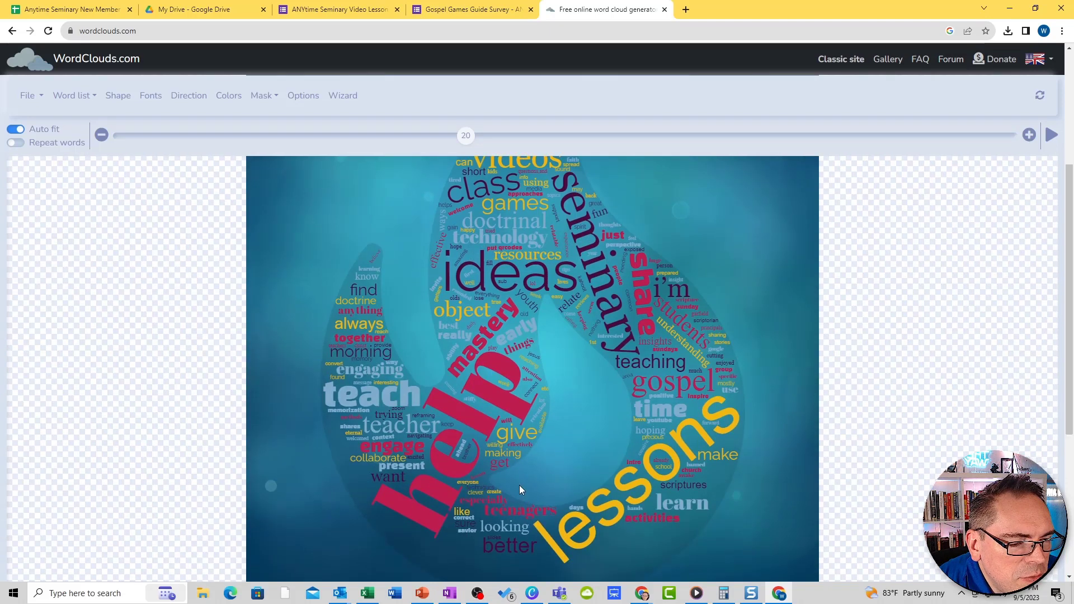
pyautogui.click(189, 96)
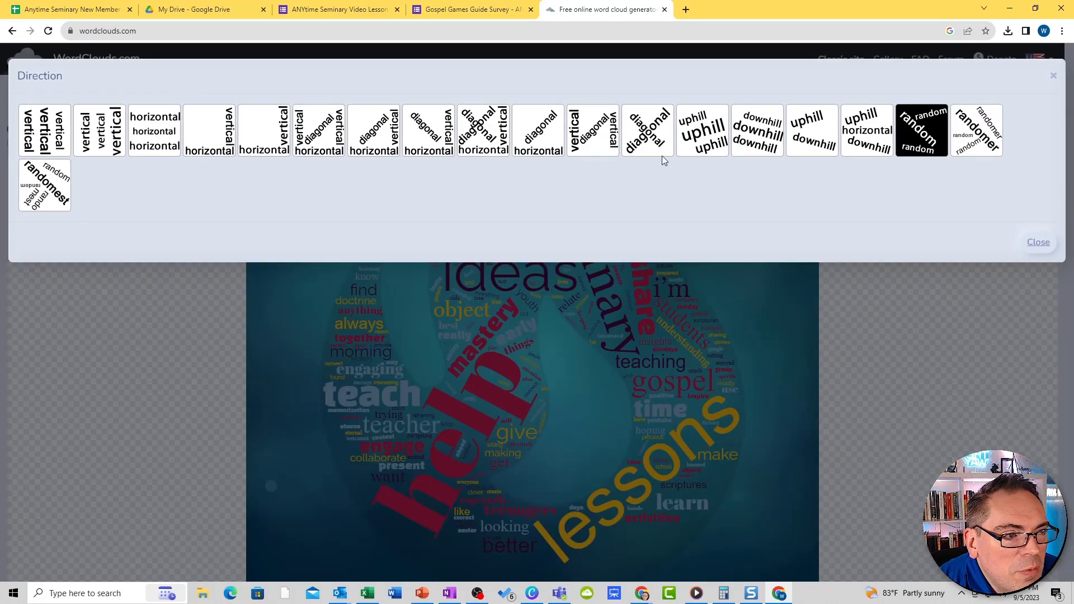
pyautogui.click(1038, 244)
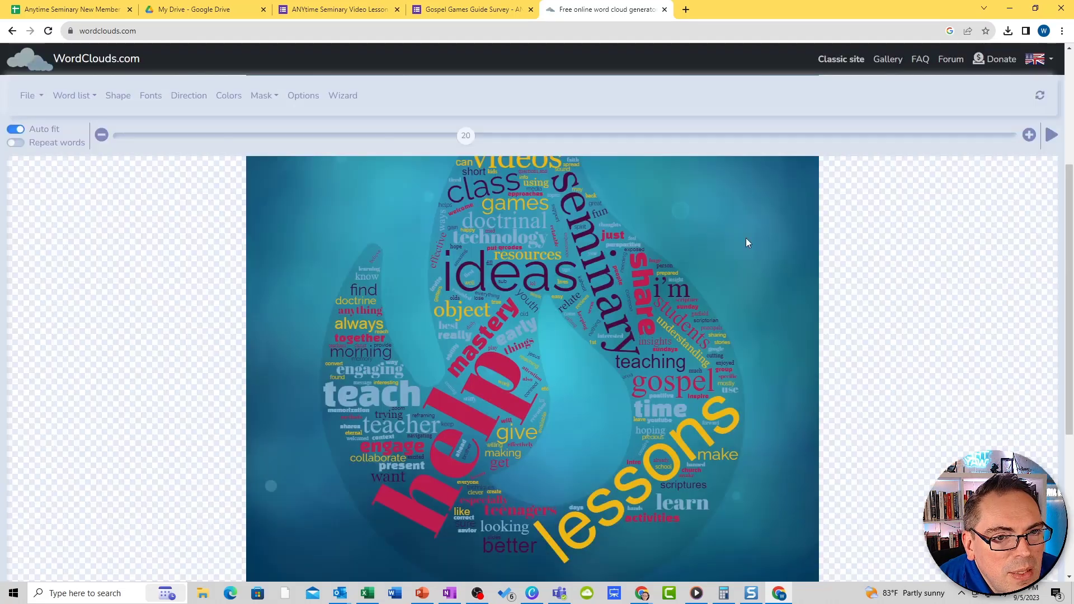
# Step: Apply the dark color theme with white, periwinkle, orange and pale yellow words to the word cloud
pyautogui.click(229, 95)
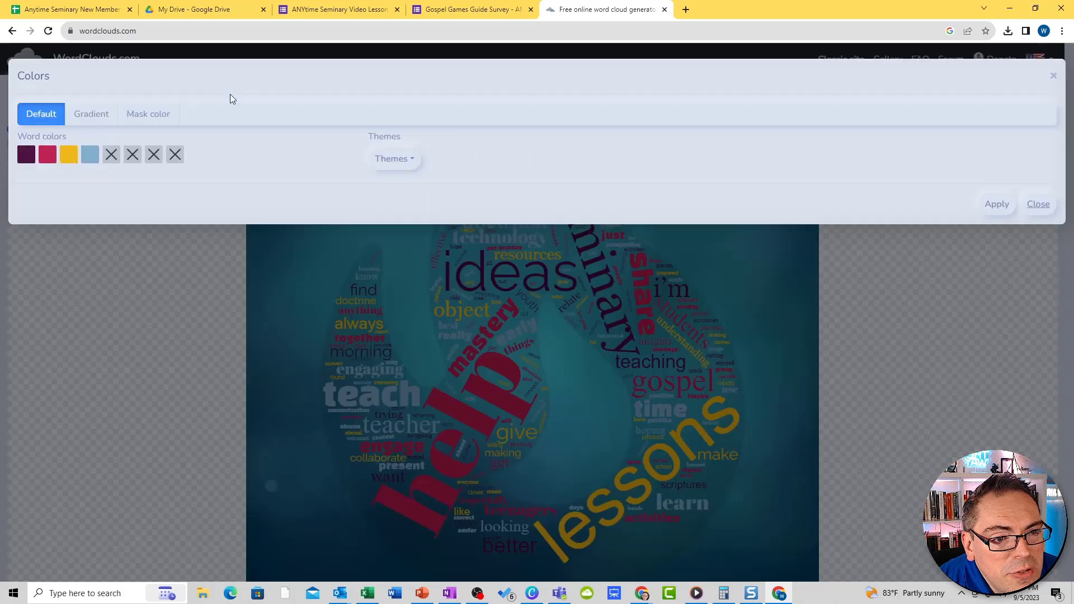
pyautogui.click(395, 159)
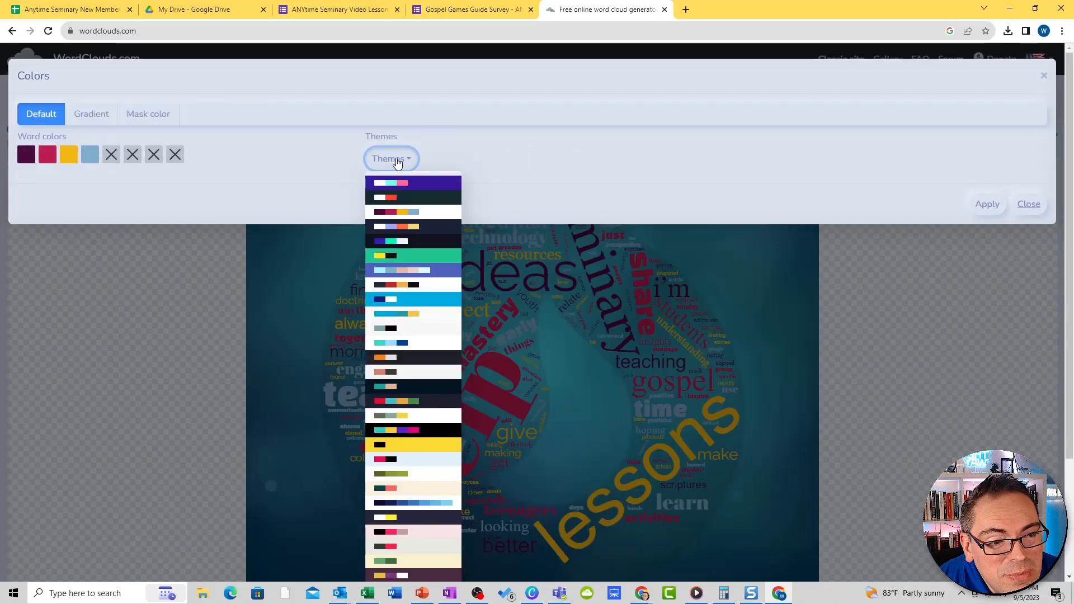
pyautogui.click(428, 415)
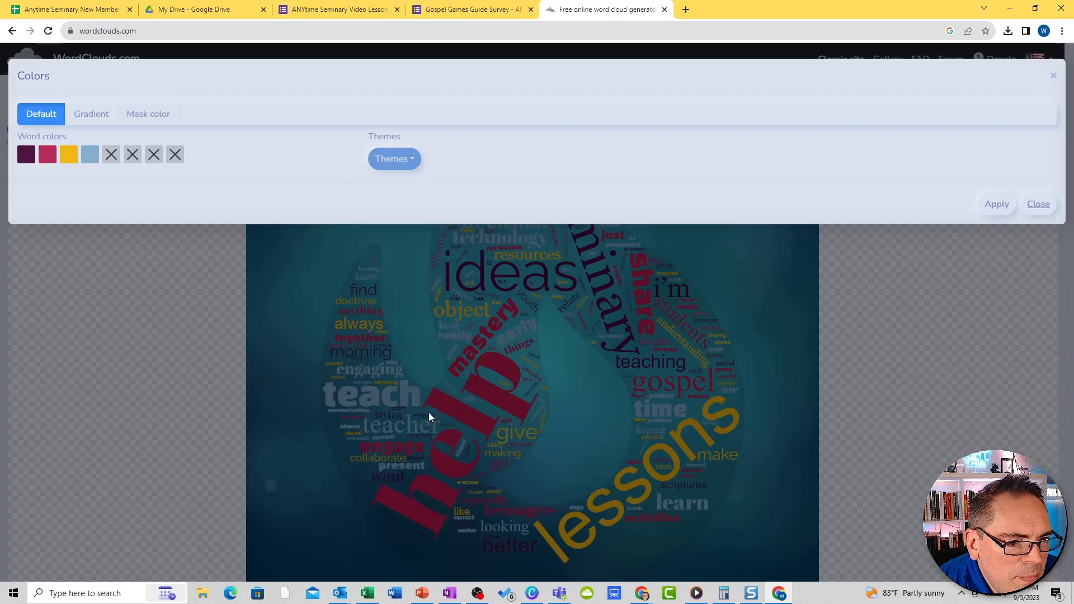
pyautogui.click(397, 161)
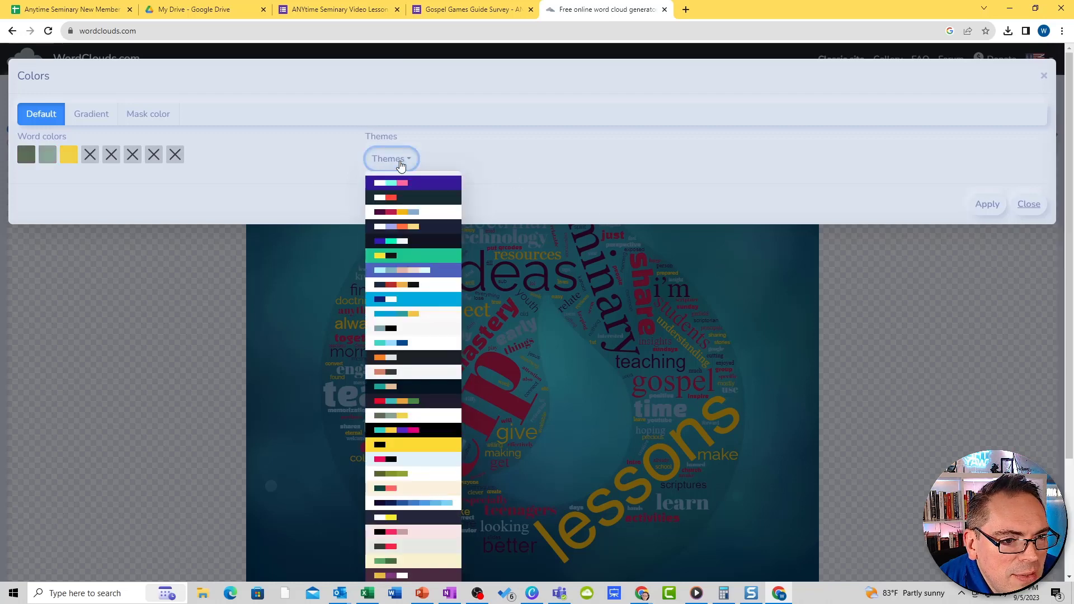
pyautogui.click(412, 227)
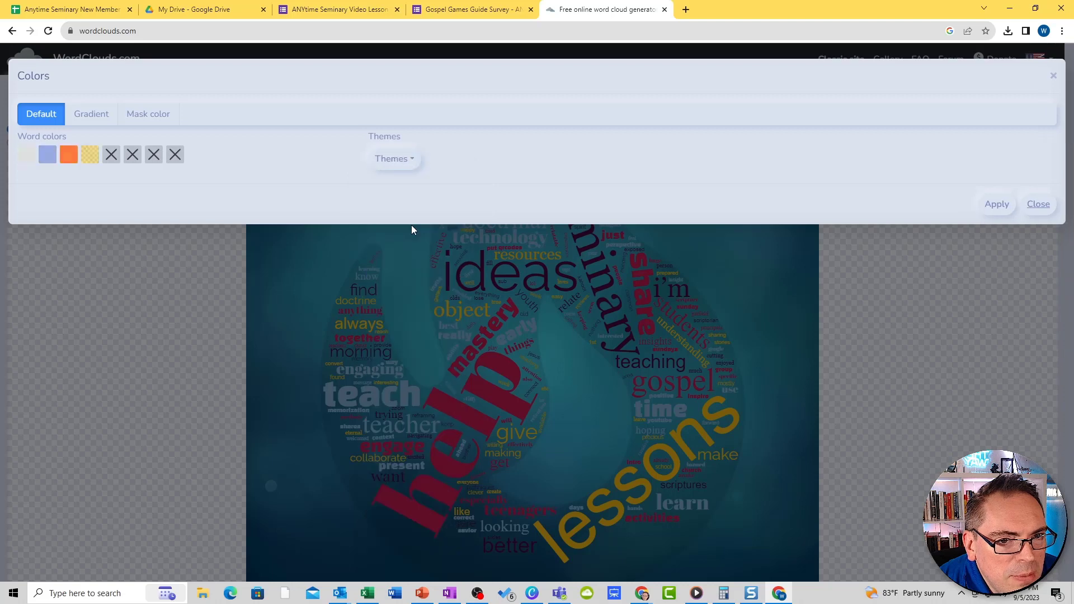
pyautogui.click(995, 208)
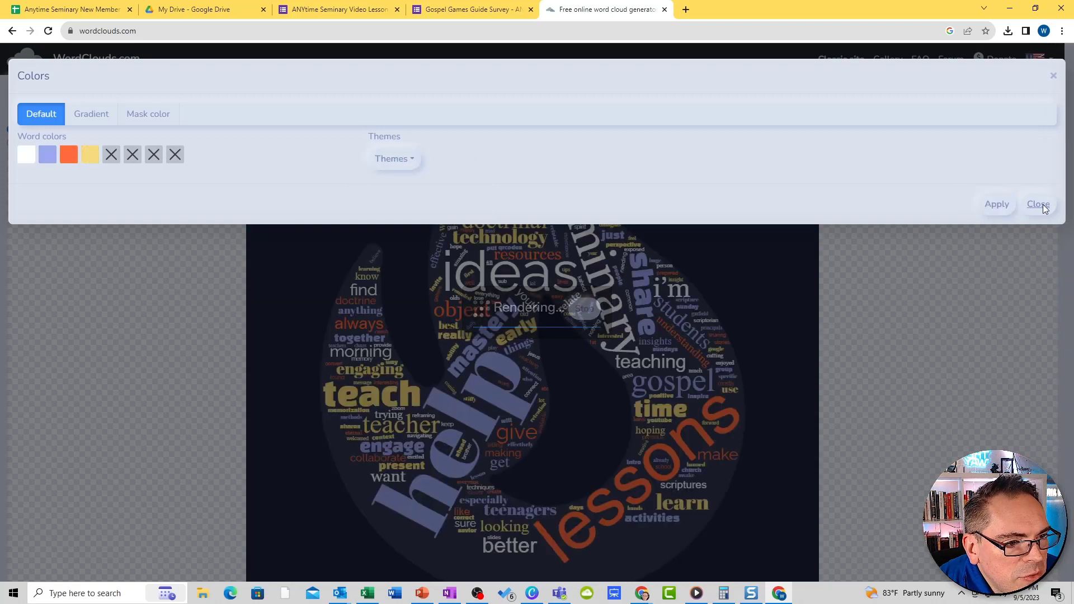
pyautogui.click(1039, 204)
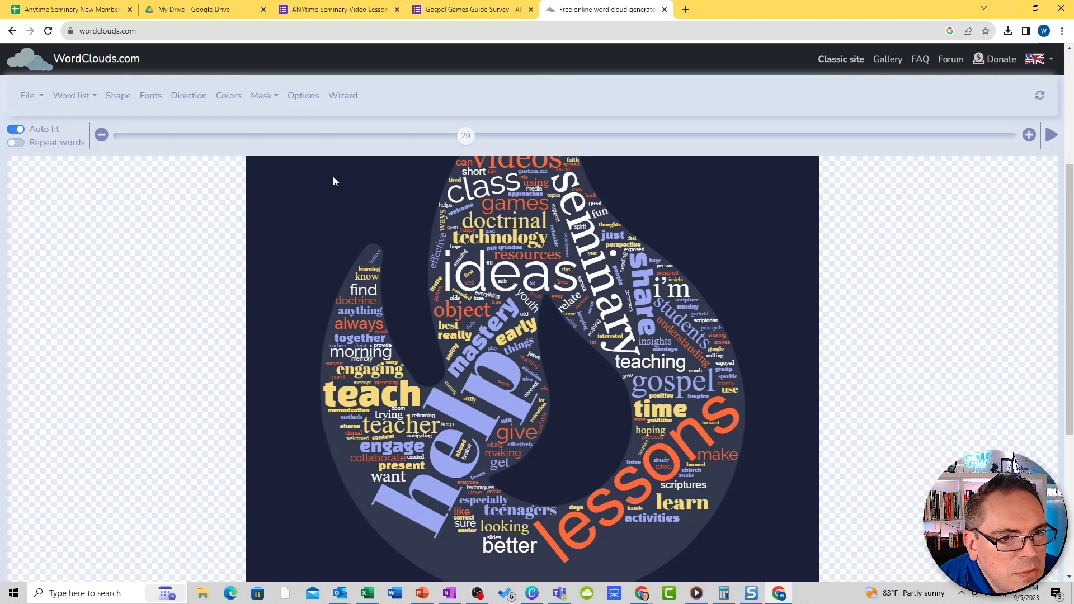
# Step: Browse the color themes and apply the purple one with white, turquoise and pink words
pyautogui.click(221, 99)
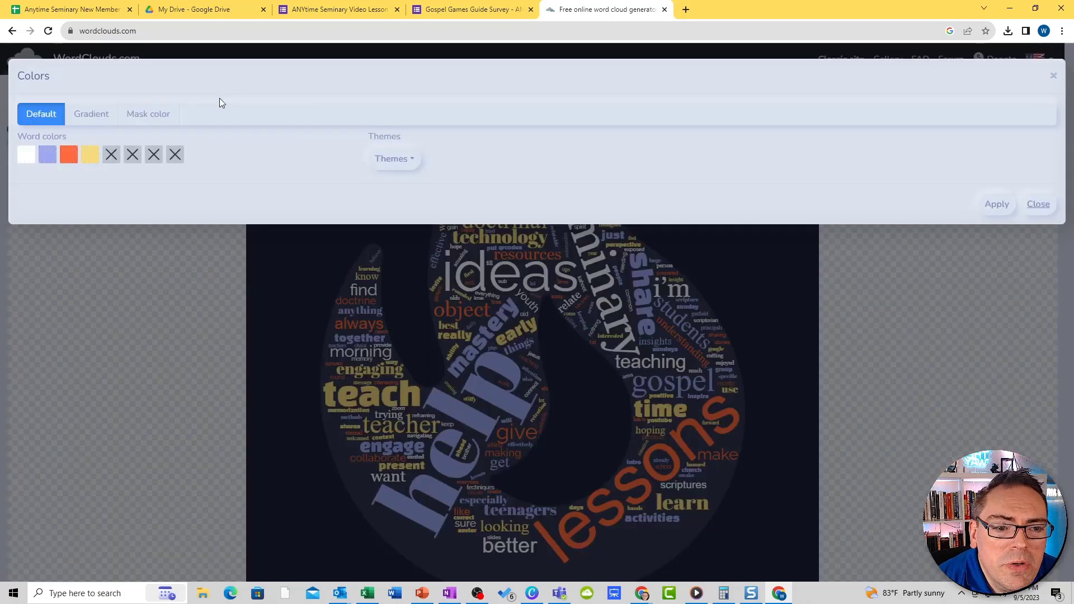
pyautogui.click(408, 159)
pyautogui.scroll(-1, 431, 492)
pyautogui.scroll(-2, 430, 498)
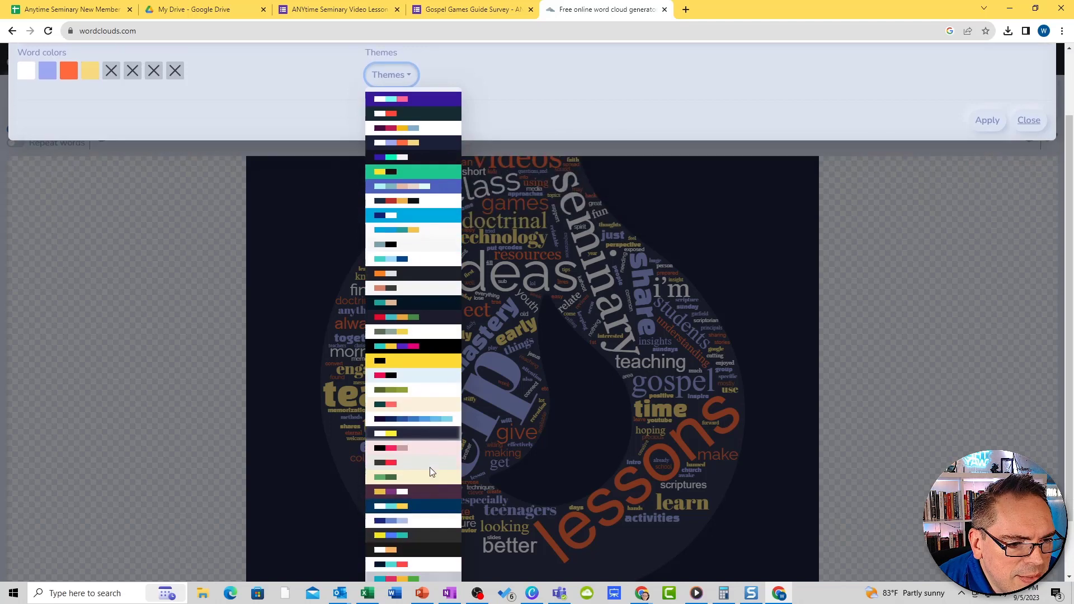
pyautogui.scroll(3, 428, 427)
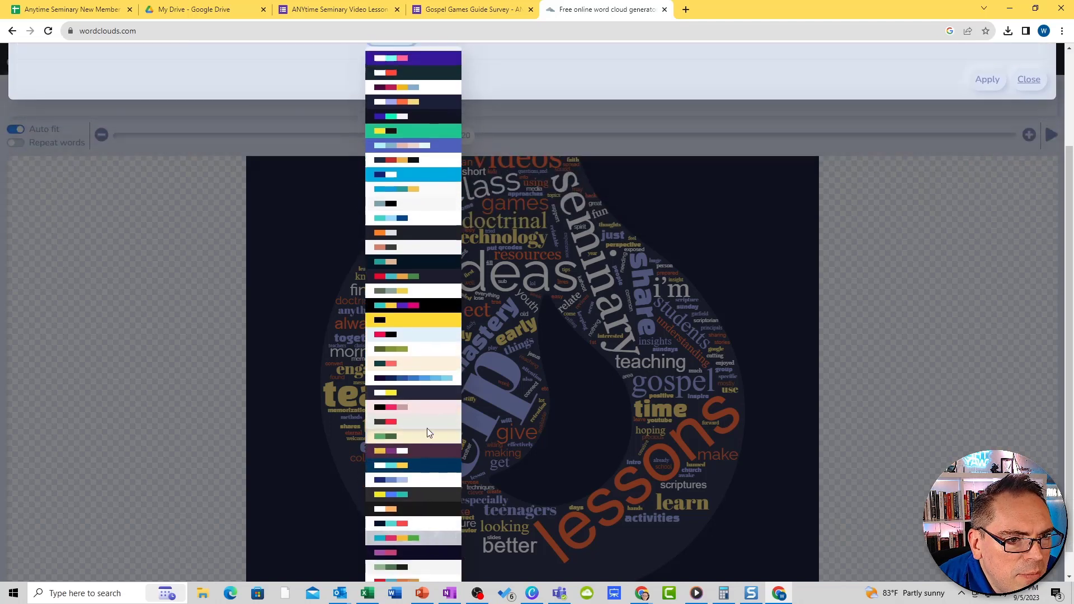
pyautogui.click(425, 448)
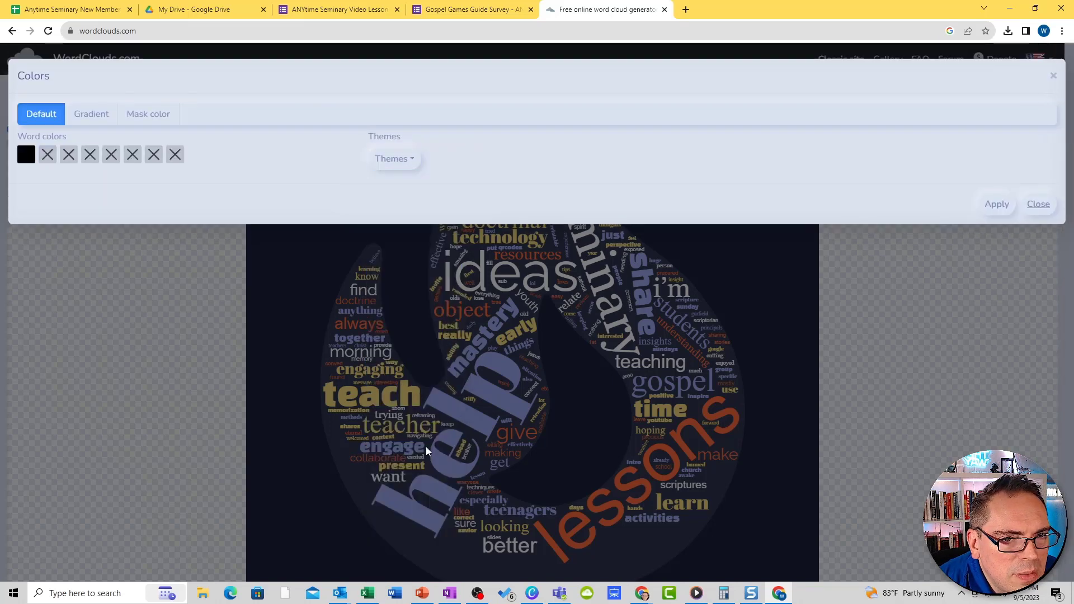
pyautogui.click(403, 160)
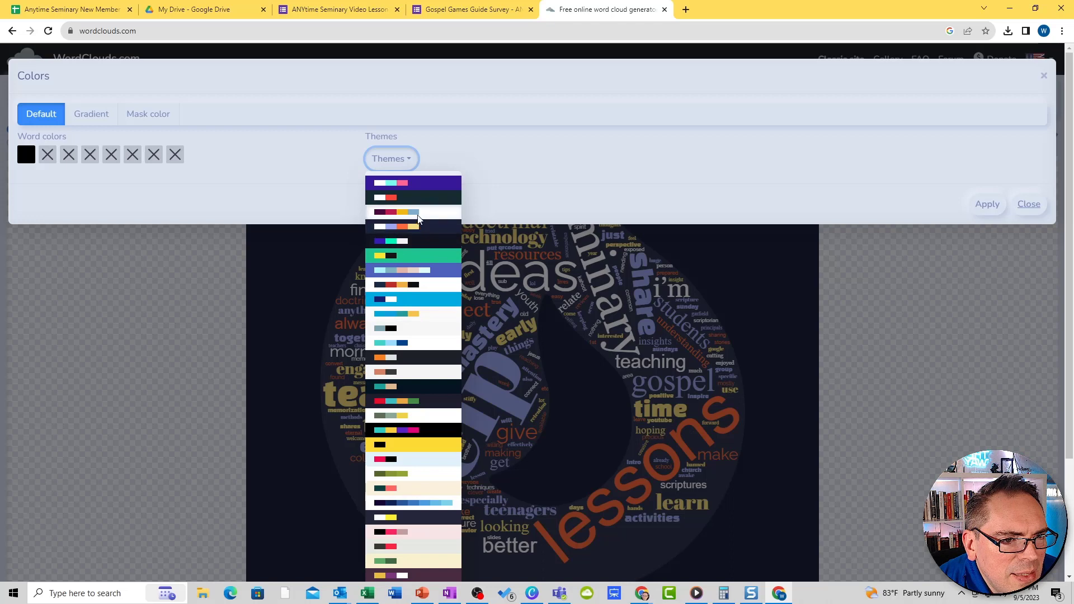
pyautogui.click(417, 183)
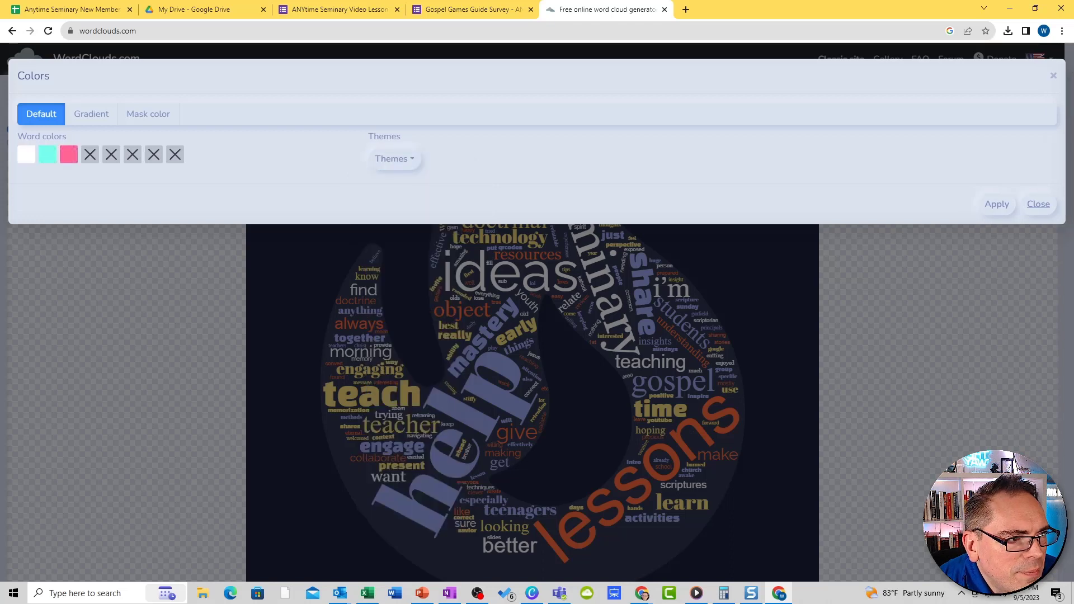
pyautogui.click(998, 205)
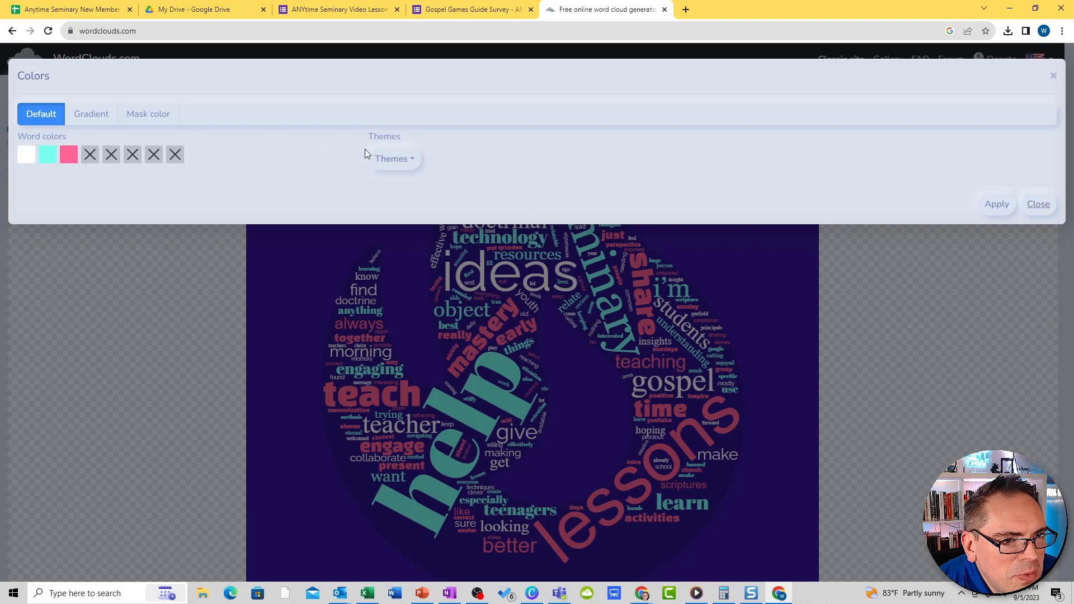
# Step: Apply the white-background color theme with navy, red, orange and black words and close the color settings
pyautogui.click(390, 159)
pyautogui.click(398, 284)
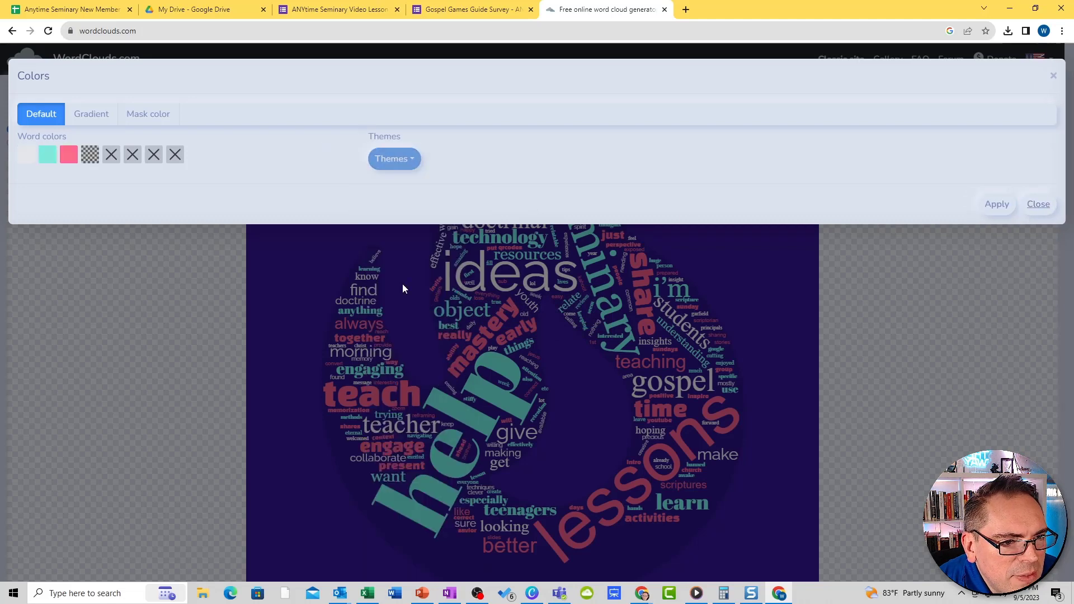
pyautogui.click(994, 205)
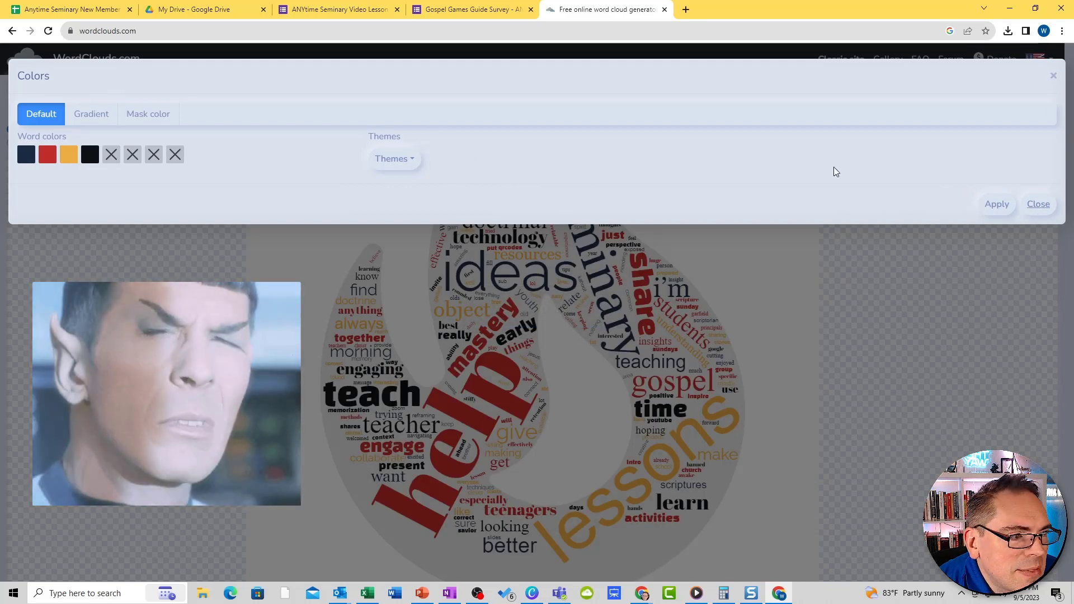
pyautogui.click(140, 110)
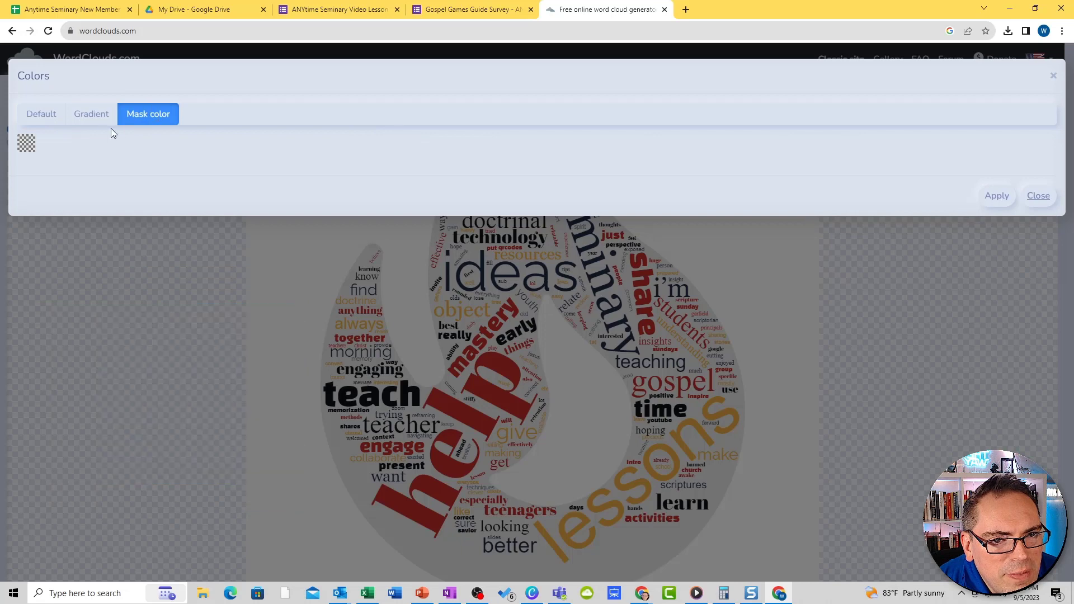
pyautogui.click(1037, 195)
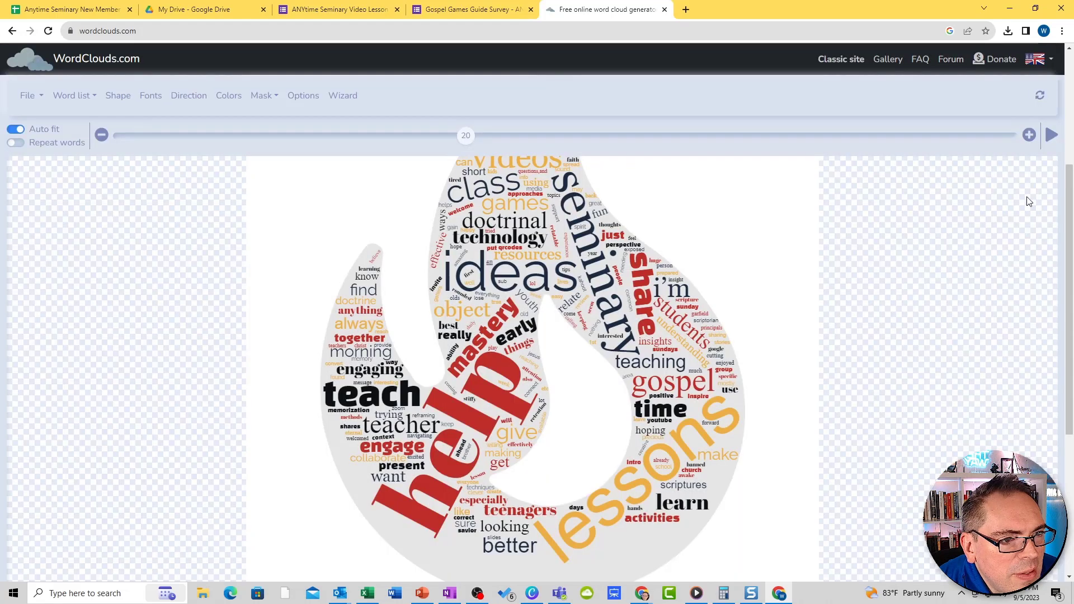
# Step: Apply a text shadow size of 1 with the Circles drawing method and Fill text mode to the word cloud
pyautogui.scroll(1, 414, 254)
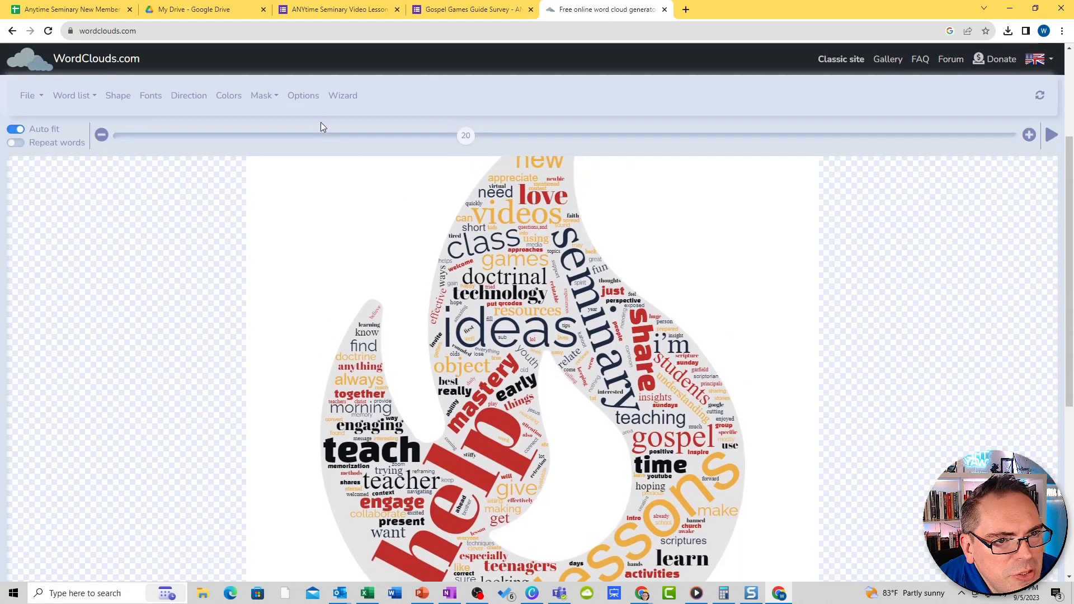
pyautogui.click(295, 99)
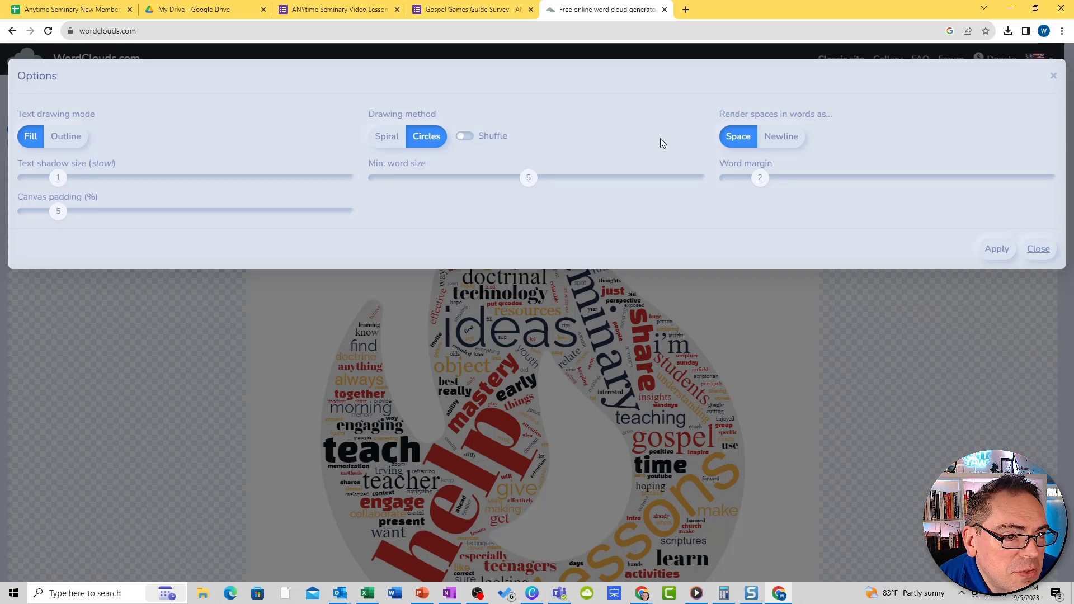
pyautogui.click(1005, 254)
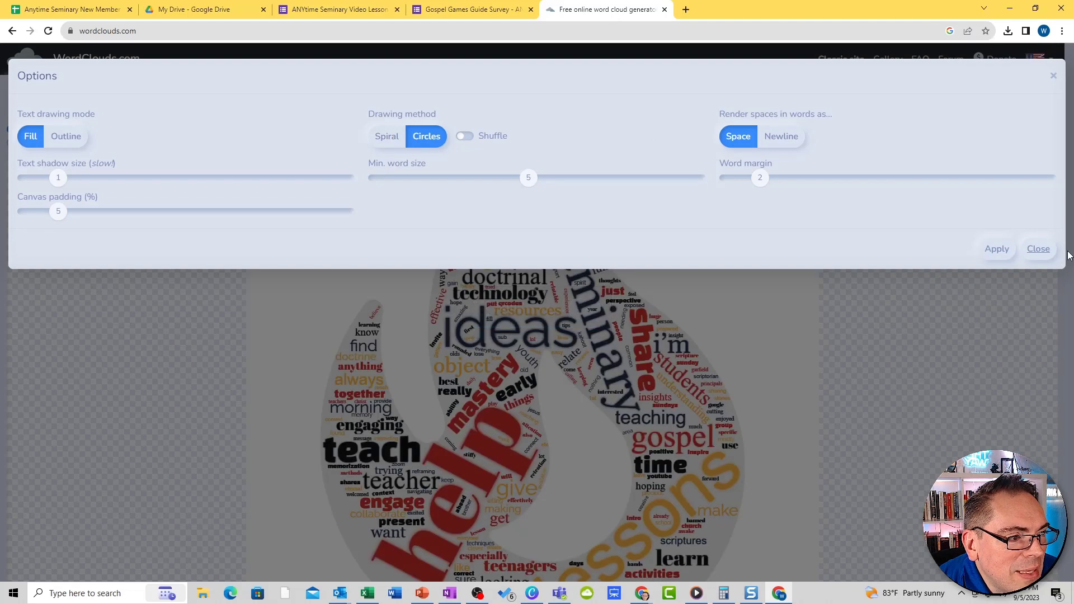
pyautogui.click(1037, 250)
pyautogui.scroll(-1, 597, 312)
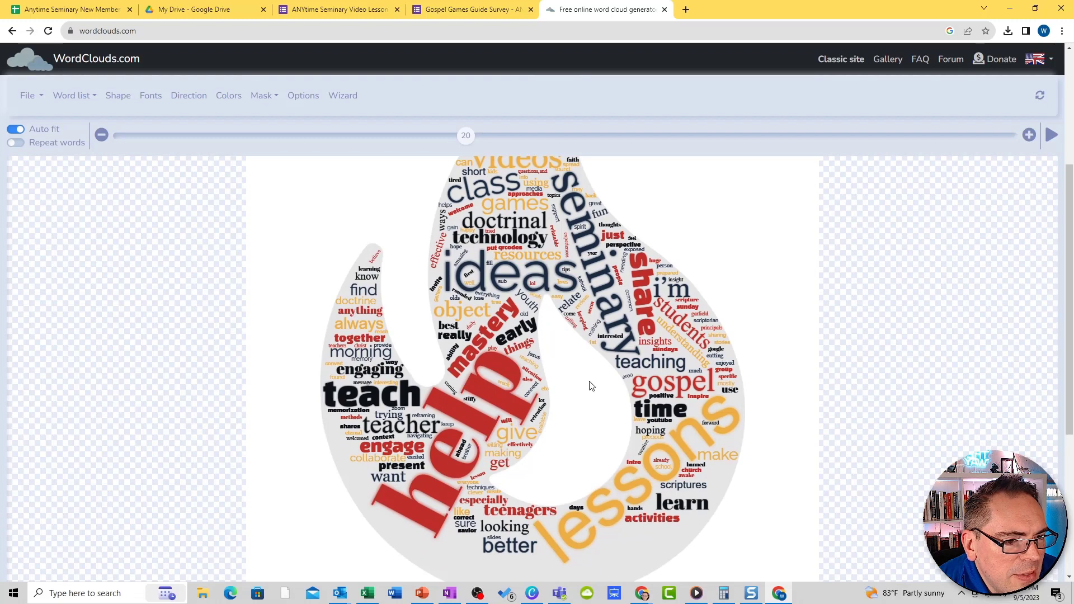
# Step: Start the guided wizard tour, advance through it to the word list explanation and end the tour
pyautogui.scroll(3, 592, 394)
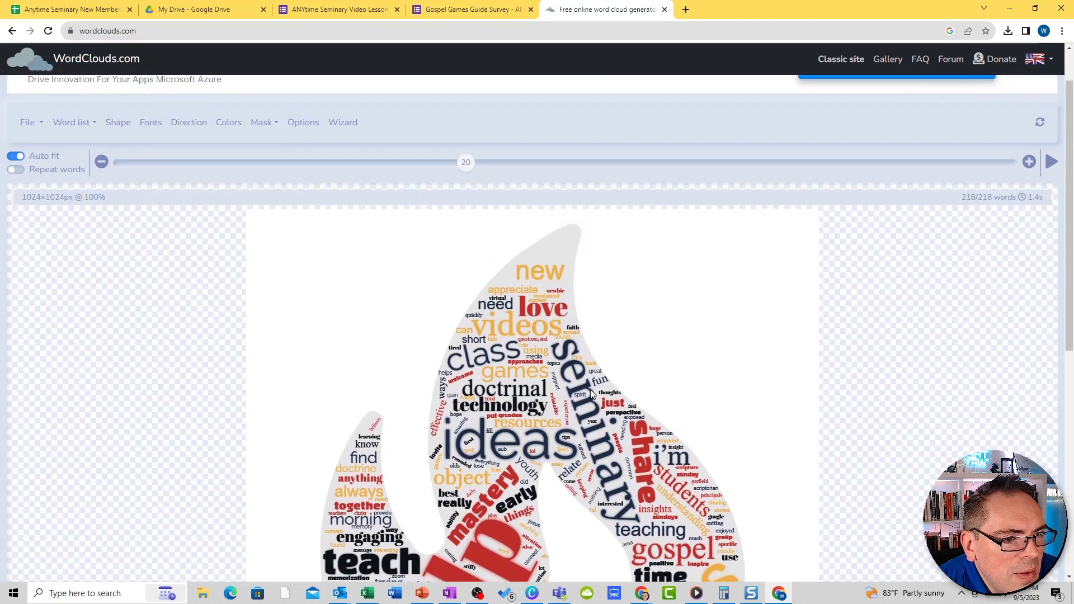
pyautogui.click(346, 125)
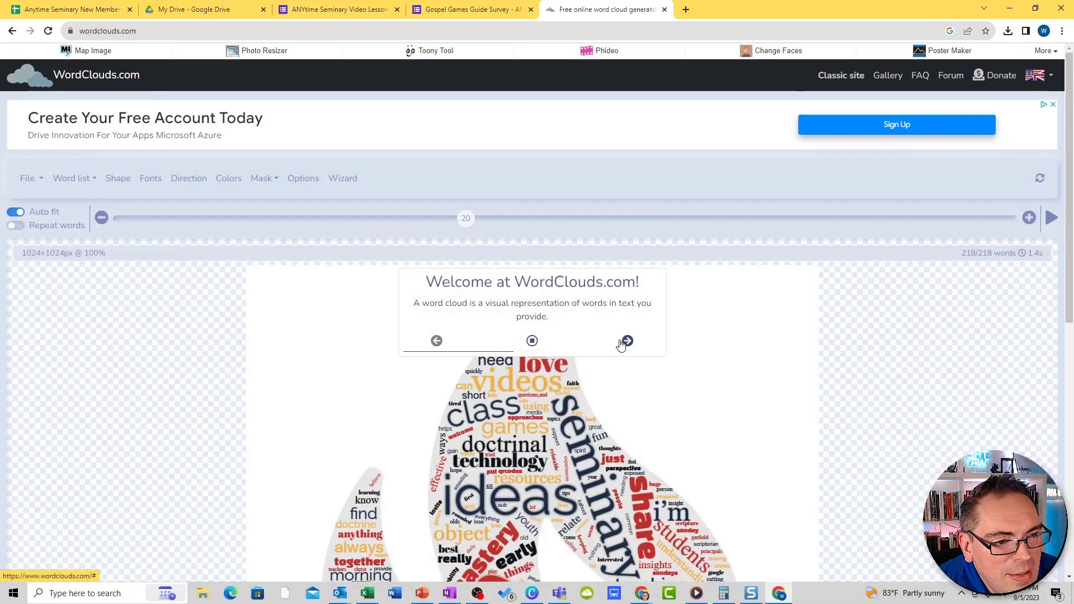
pyautogui.click(627, 340)
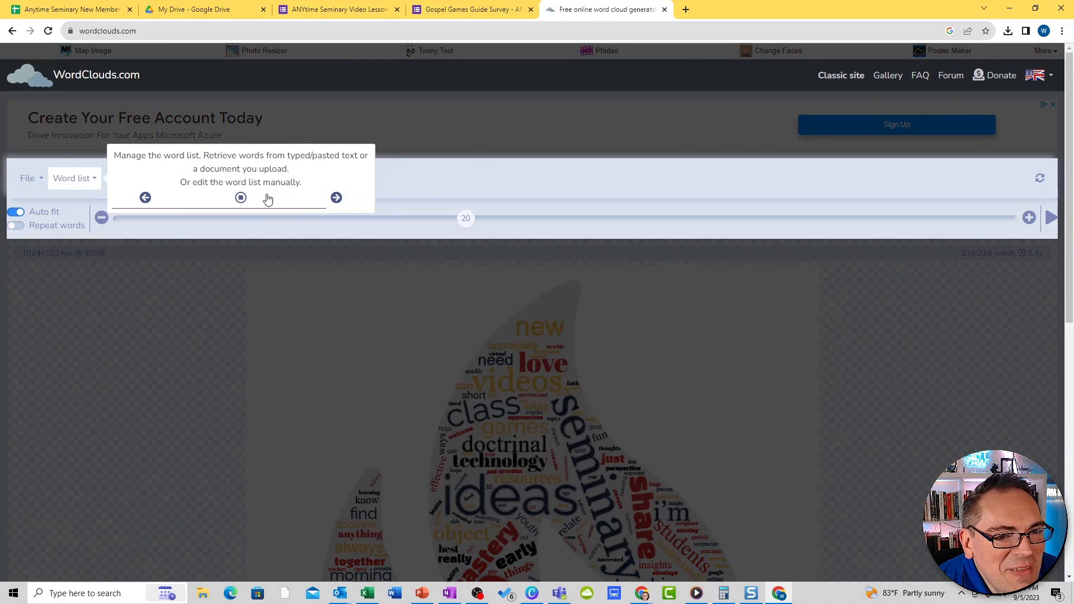
pyautogui.click(241, 197)
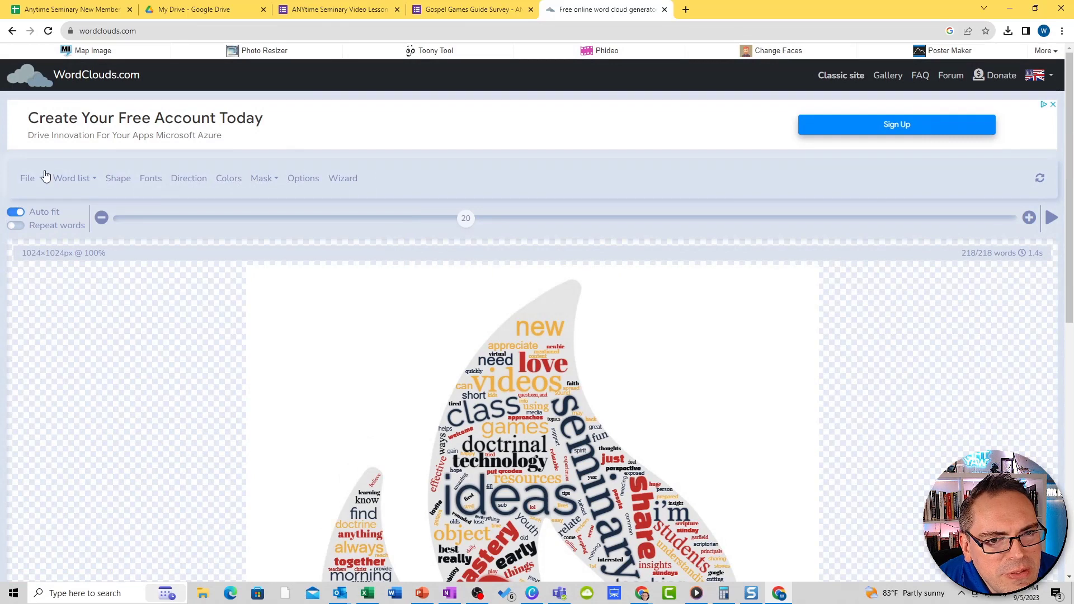
# Step: Search the icon shapes for "squ" and change the word cloud's shape to the solid rounded square
pyautogui.click(124, 179)
pyautogui.write('squ')
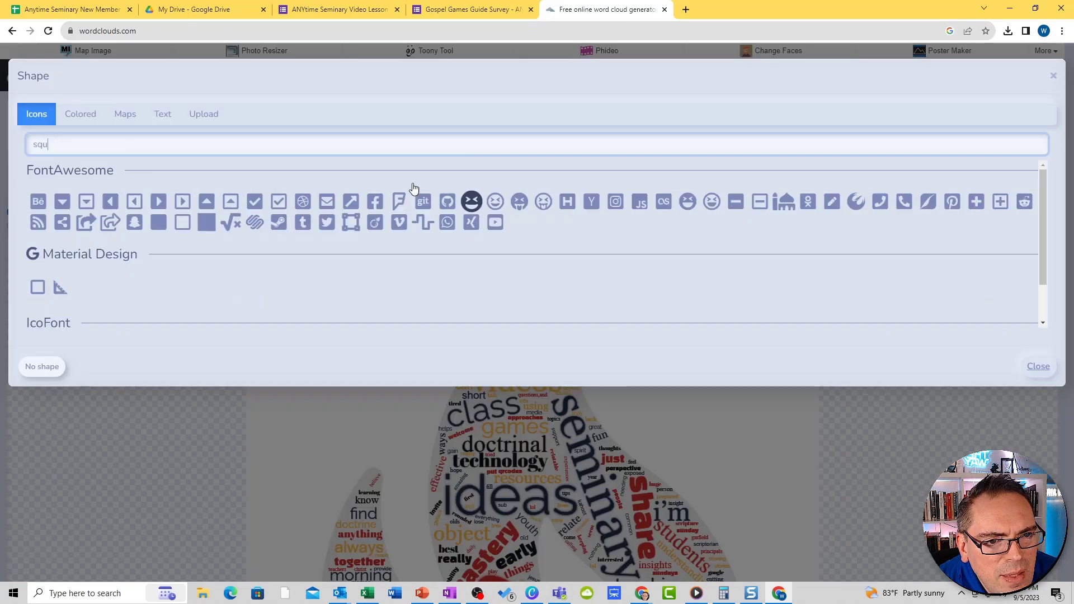
pyautogui.click(159, 224)
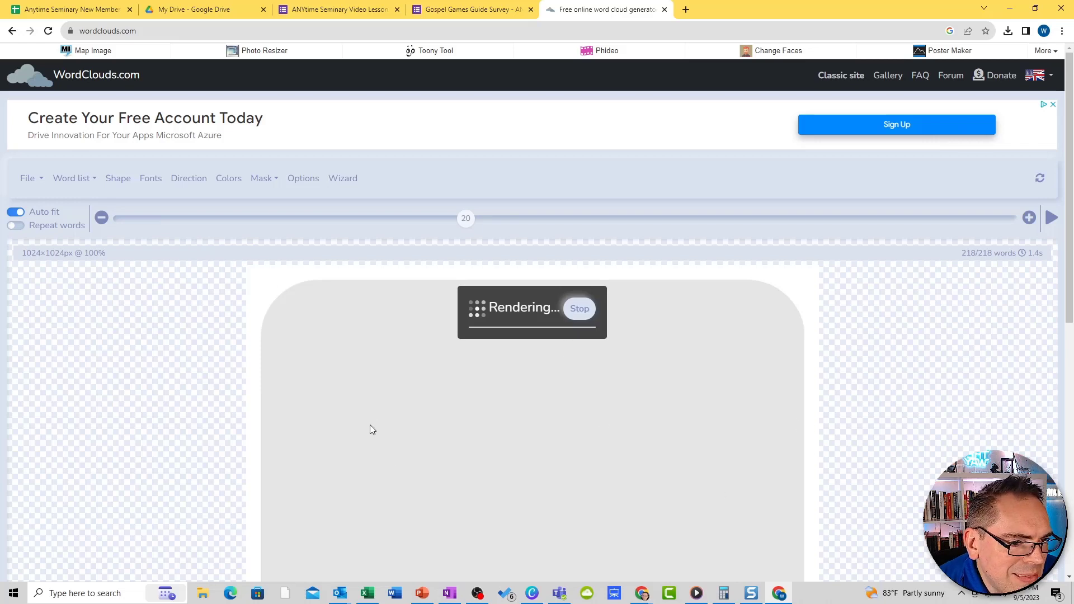
pyautogui.scroll(-2, 427, 379)
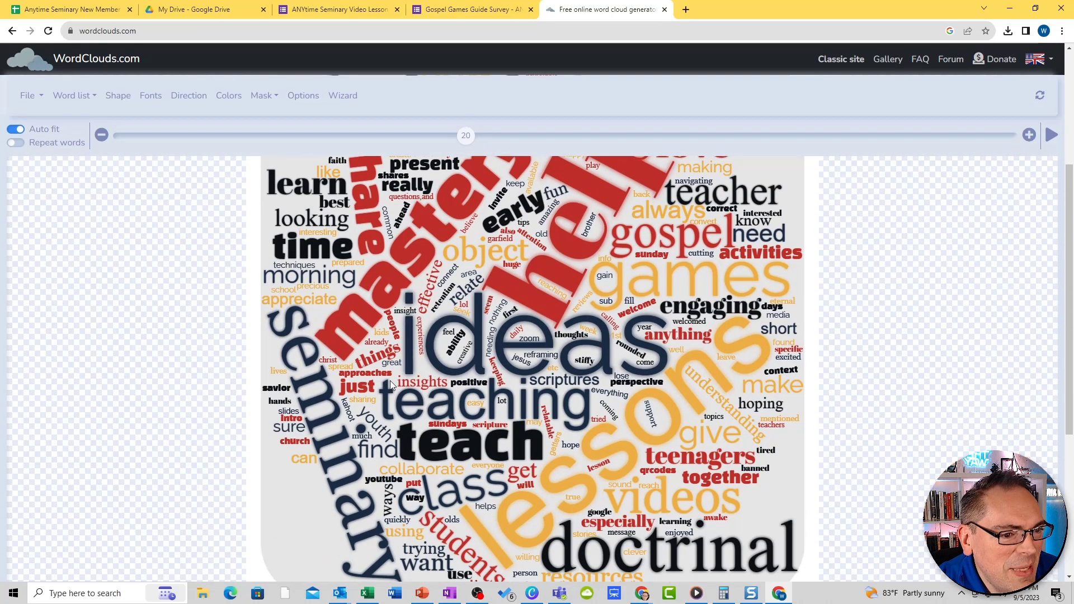
pyautogui.scroll(3, 391, 385)
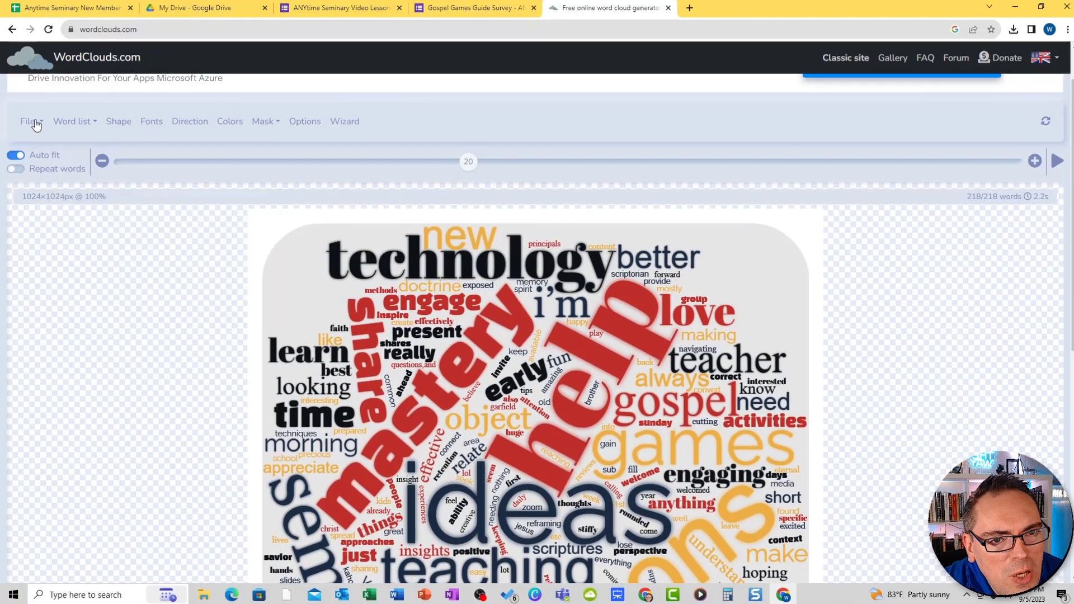
# Step: Save the word cloud as a standard-definition PNG image named wordcloud, view the downloaded picture and minimize the viewer
pyautogui.click(28, 122)
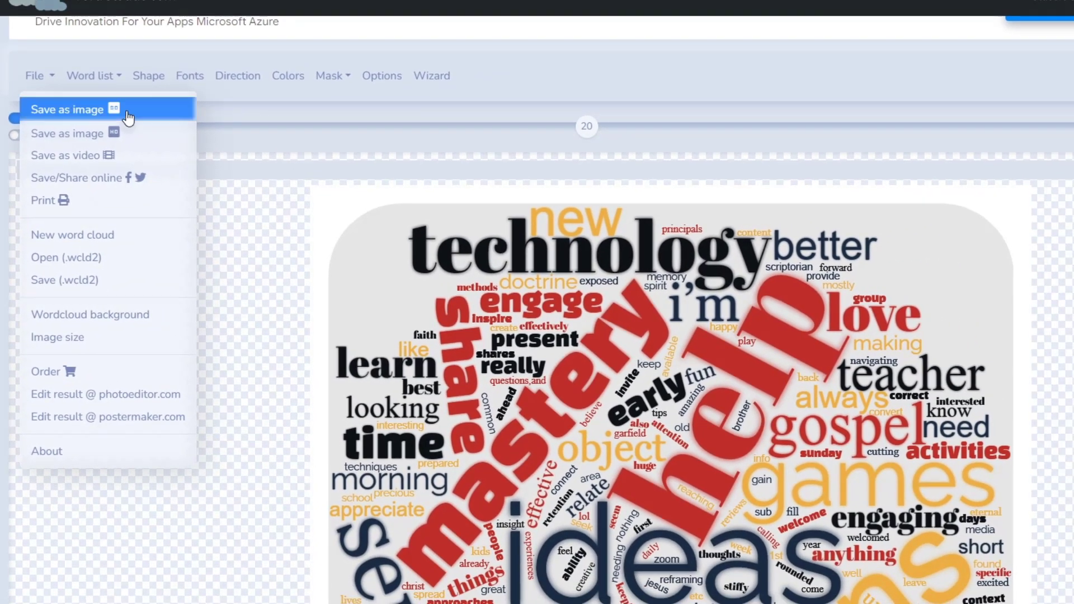
pyautogui.click(139, 56)
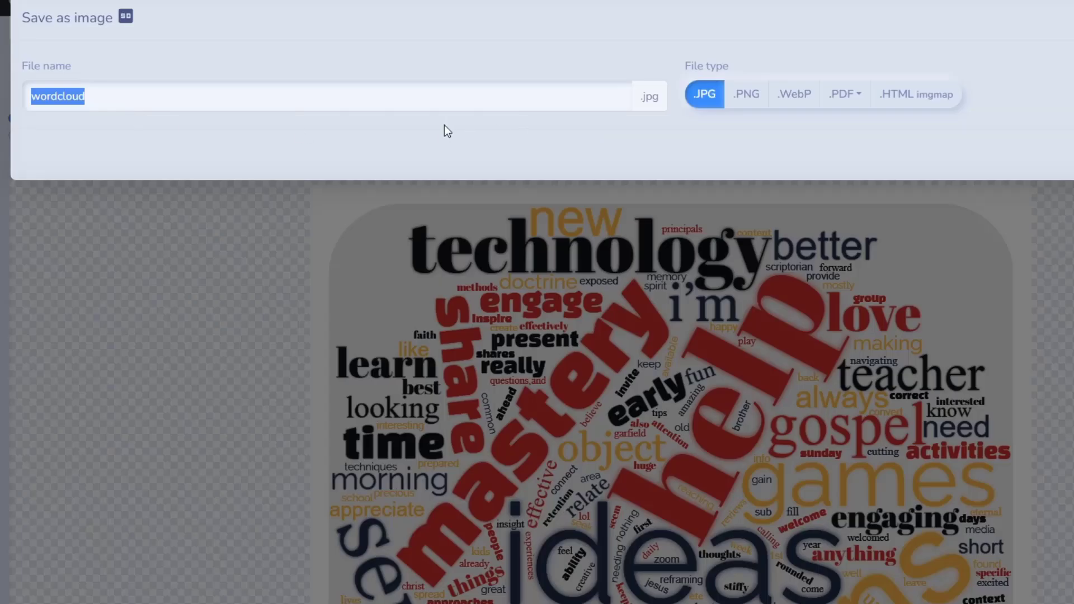
pyautogui.click(744, 98)
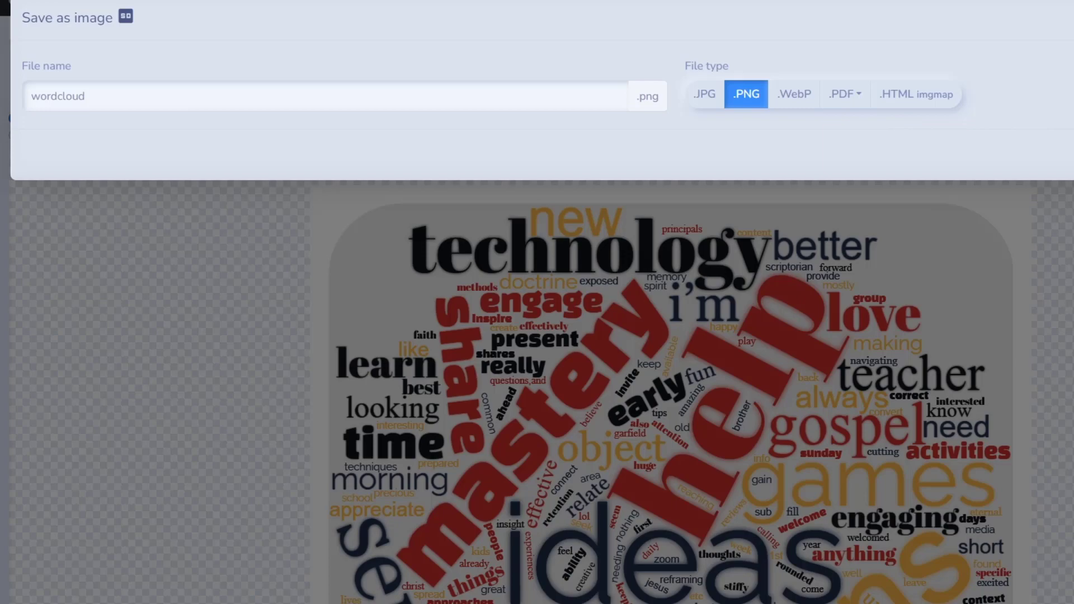
pyautogui.click(1062, 155)
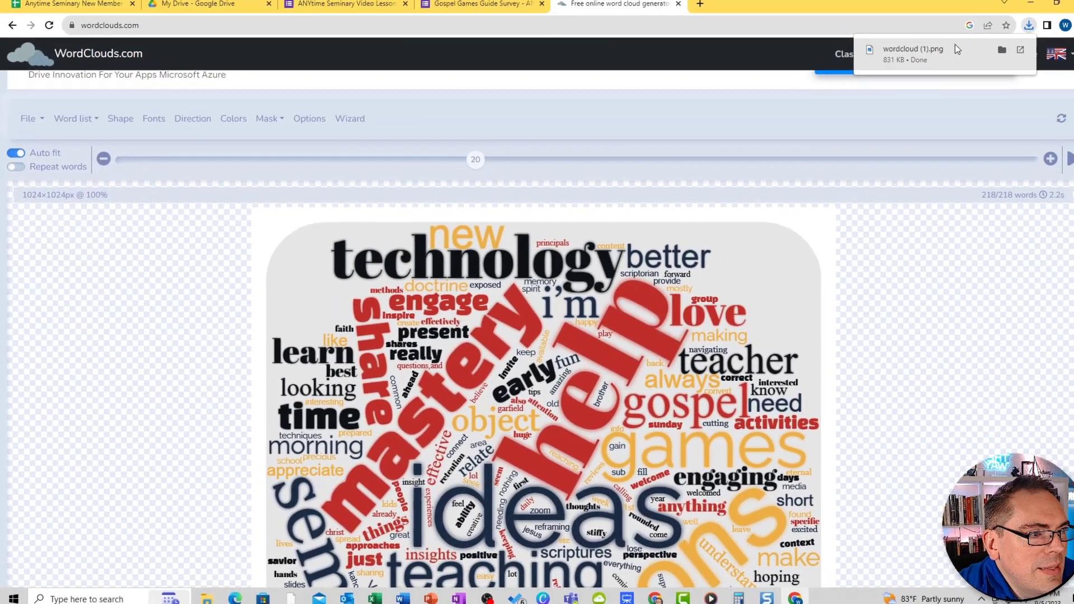
pyautogui.click(952, 48)
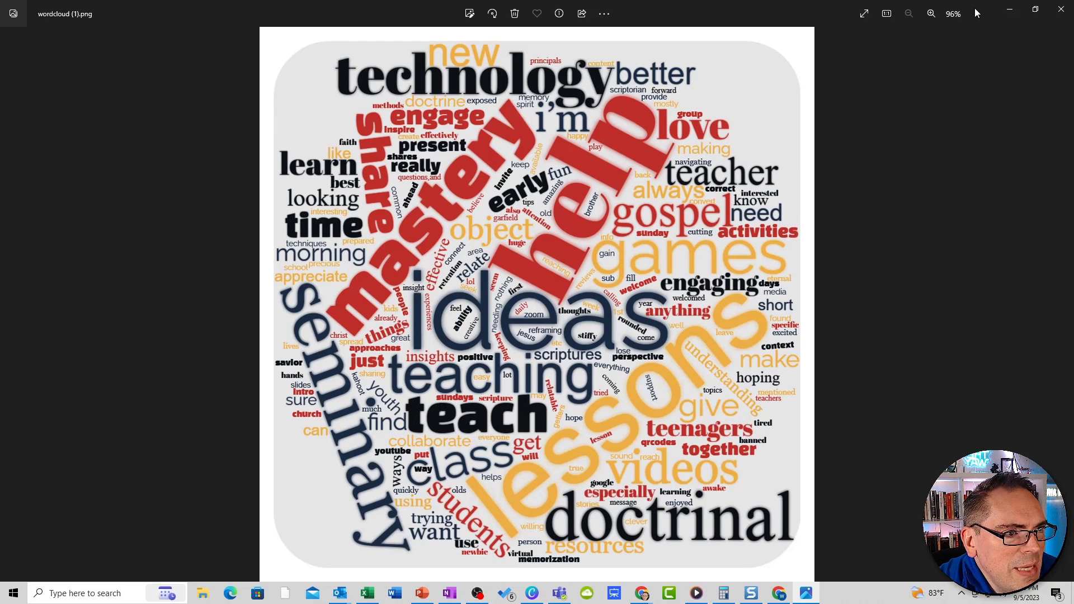
pyautogui.click(1008, 12)
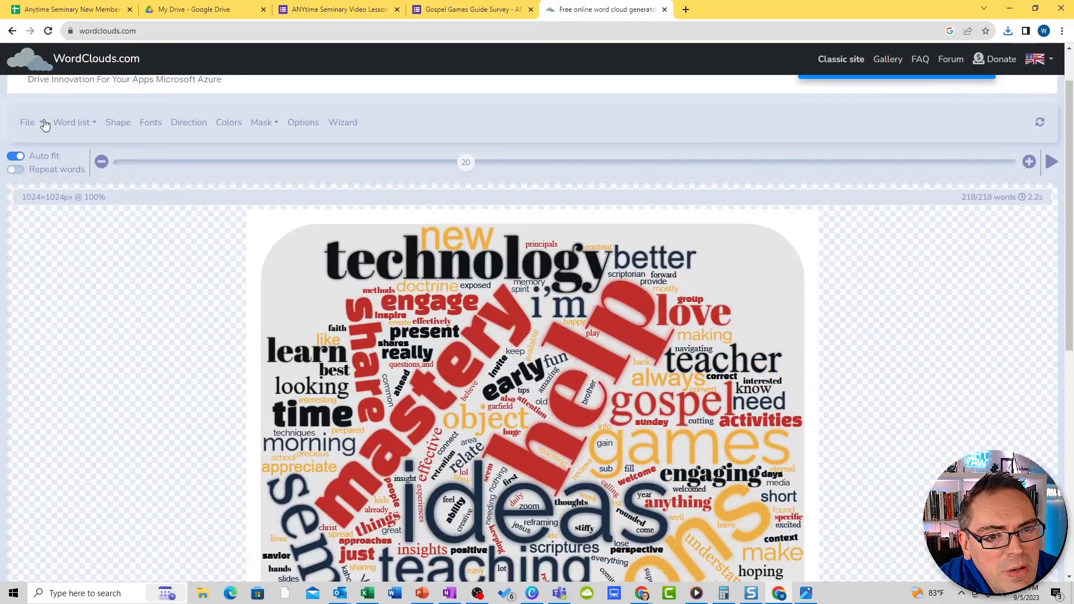
# Step: Save the word cloud as an MP4 video named wordcloud at 25 fps without audio
pyautogui.click(42, 123)
pyautogui.click(63, 186)
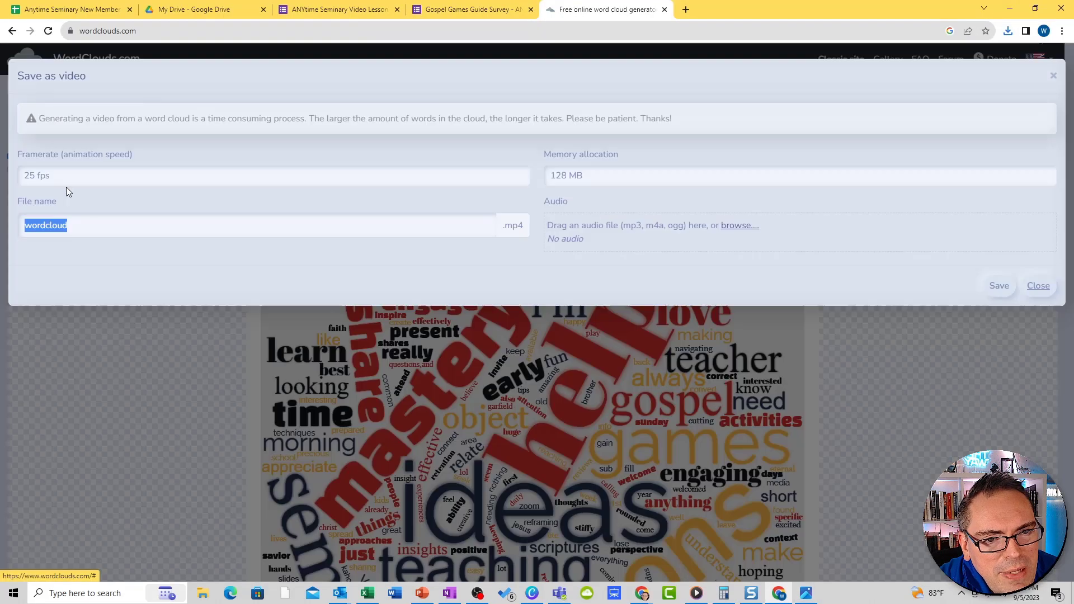
pyautogui.click(52, 177)
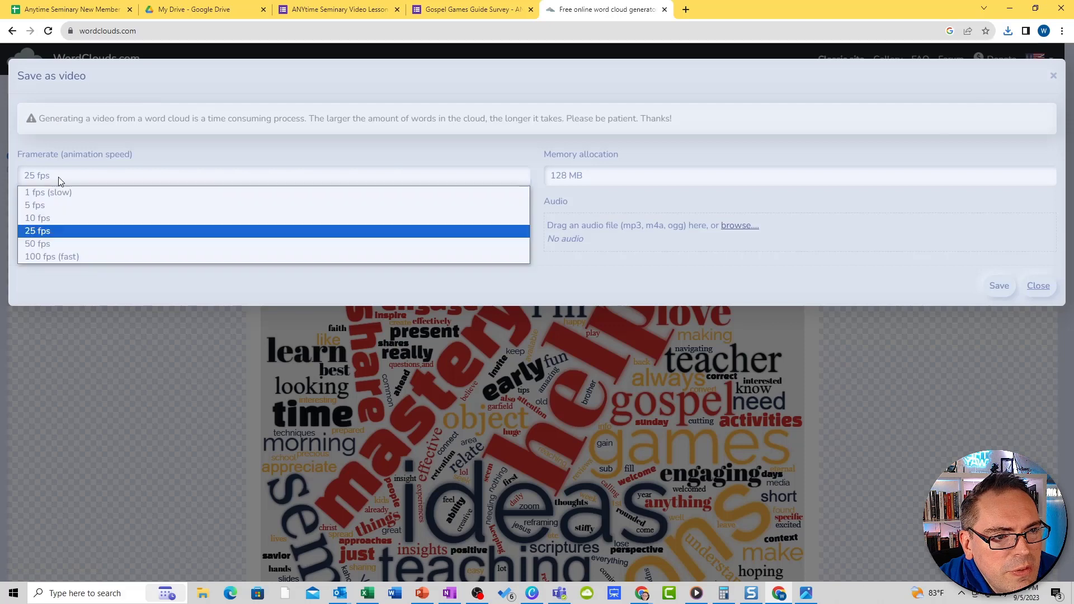
pyautogui.click(63, 228)
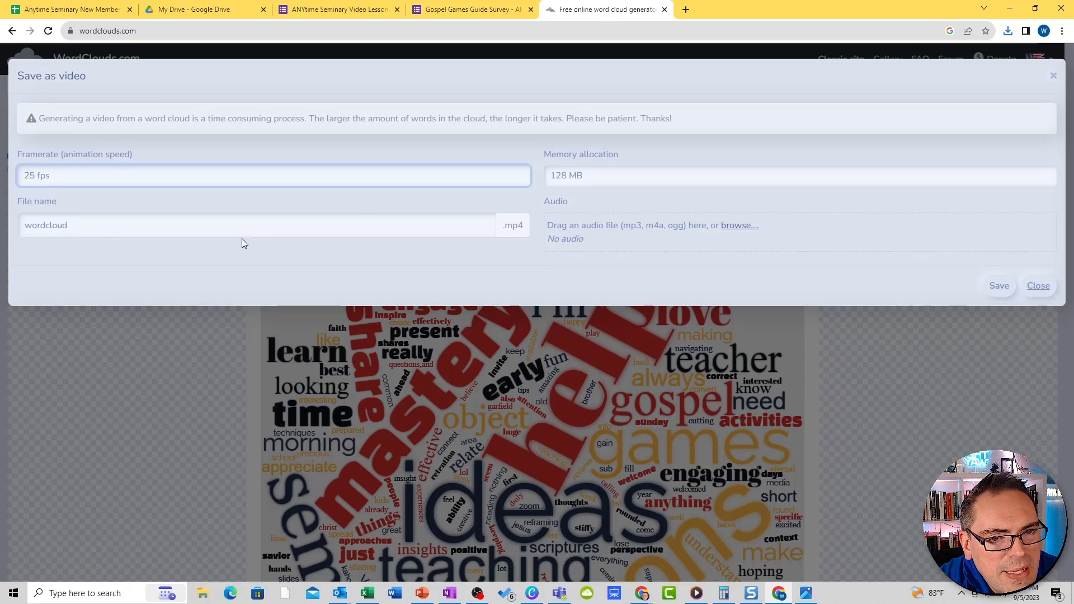
pyautogui.click(1001, 286)
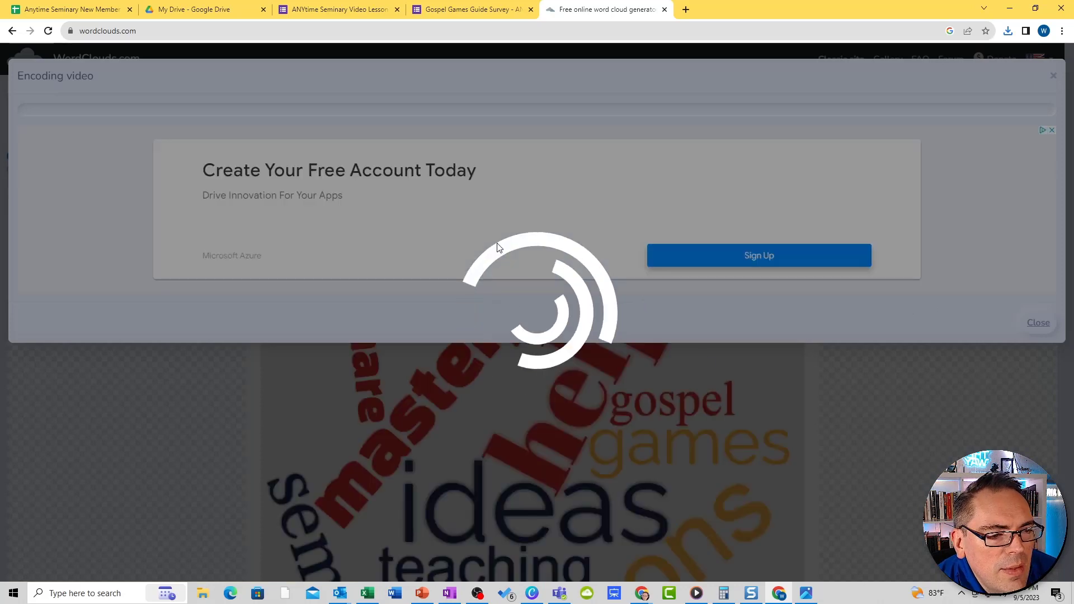